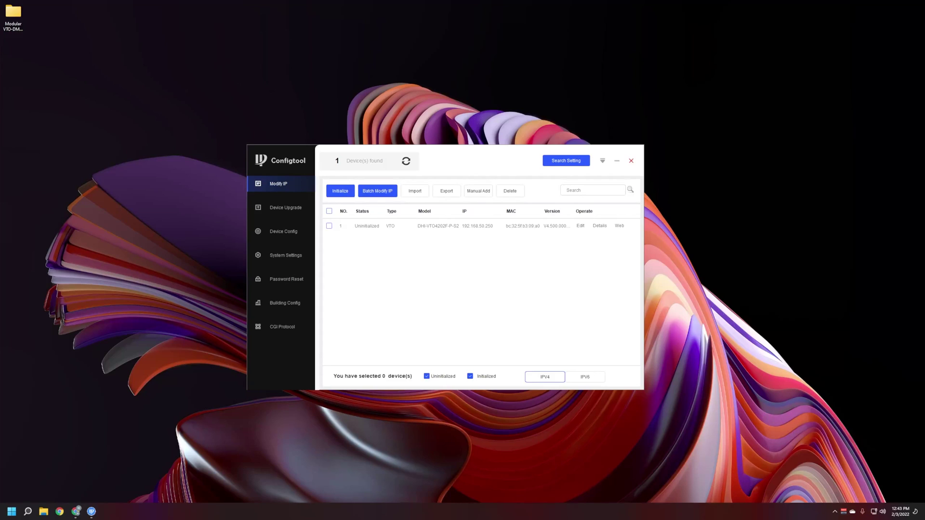
Step: Open the Modular VTO-DMSS Firmware folder from the desktop and position its window
left_click(560, 87)
double_click(13, 14)
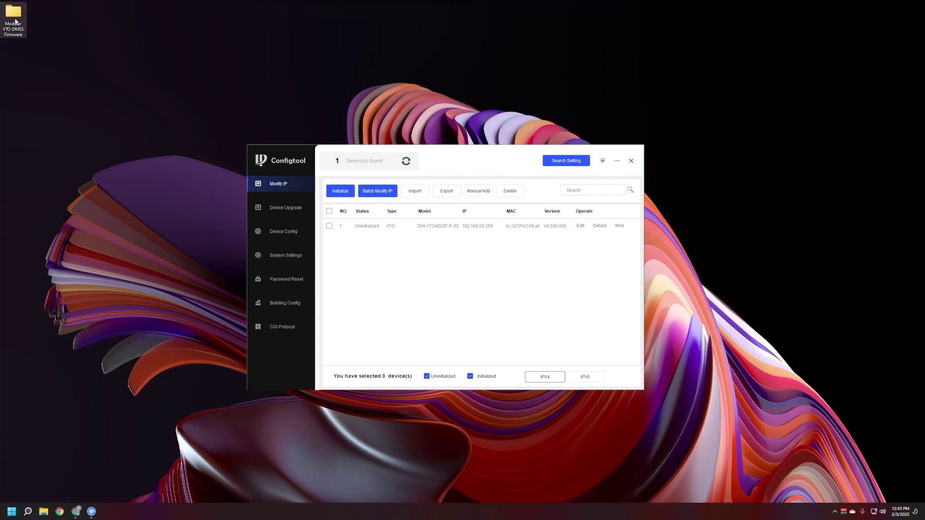
left_click_drag(313, 42, 716, 39)
left_click_drag(627, 126, 595, 131)
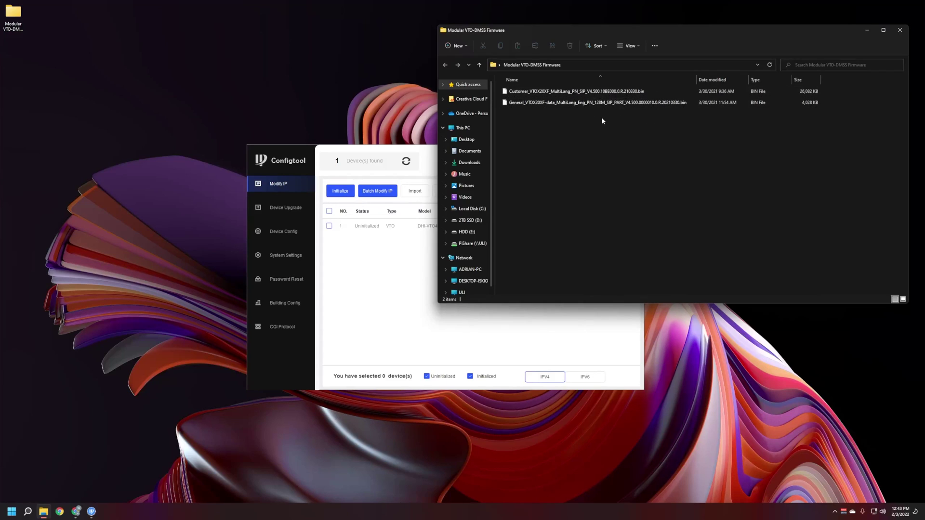
Step: Rename the first firmware file to 1.bin
left_click(589, 95)
right_click(590, 96)
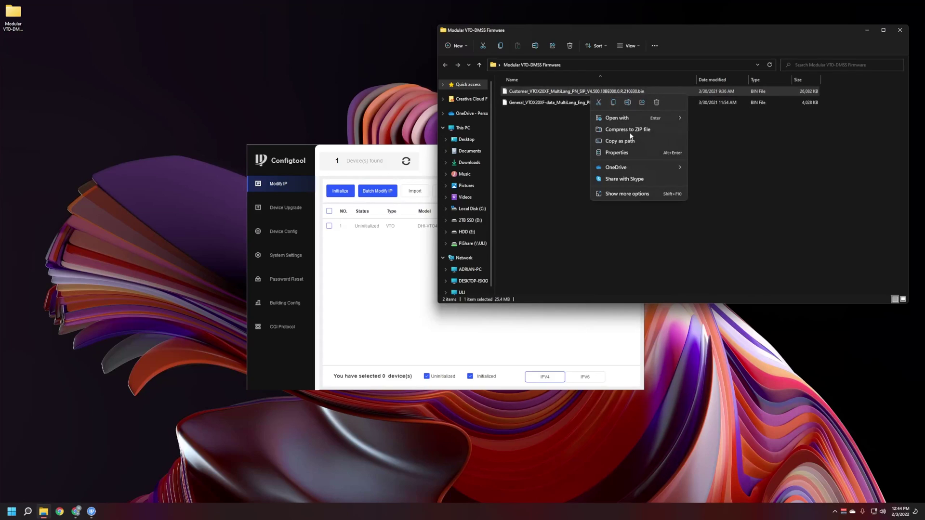
left_click(628, 102)
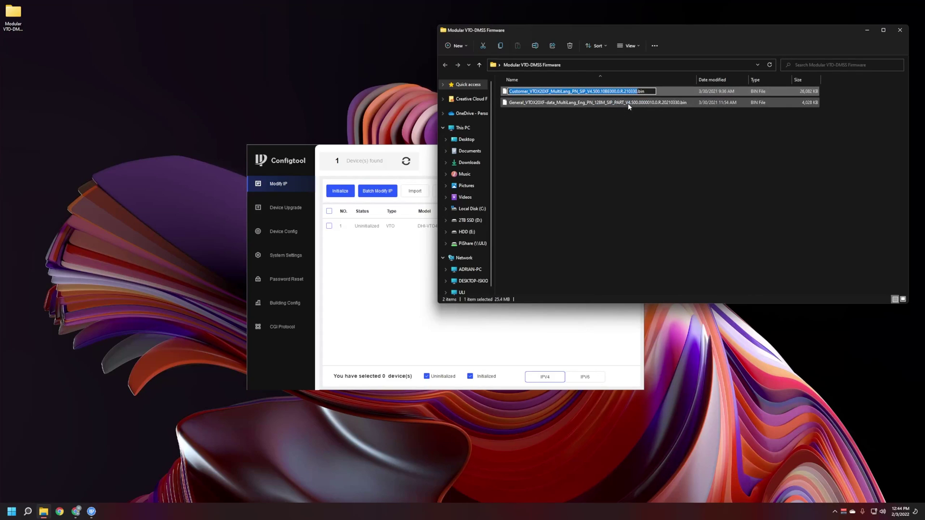
type("1")
key("Return")
Step: Rename the second firmware file to 2.bin and close the folder window
left_click(616, 104)
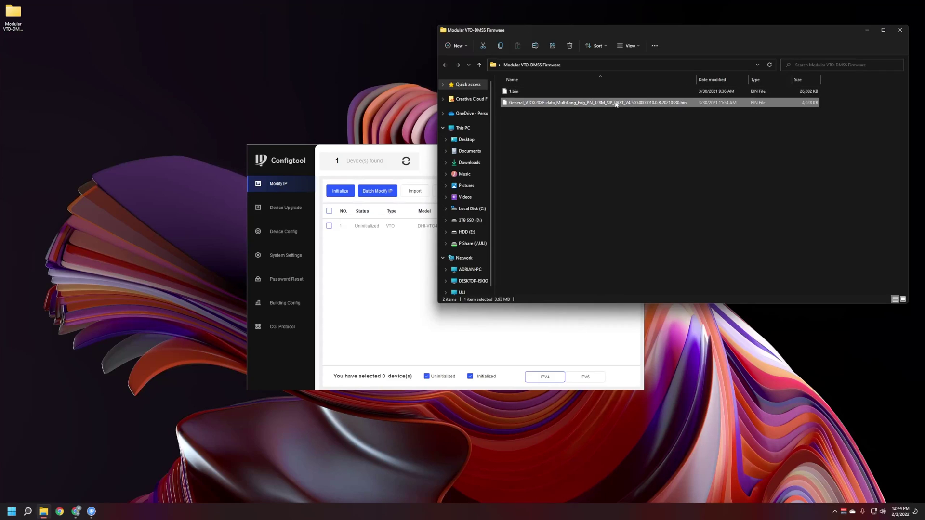
right_click(616, 104)
left_click(653, 111)
type("2")
key("Return")
left_click(663, 140)
left_click_drag(730, 30, 535, 37)
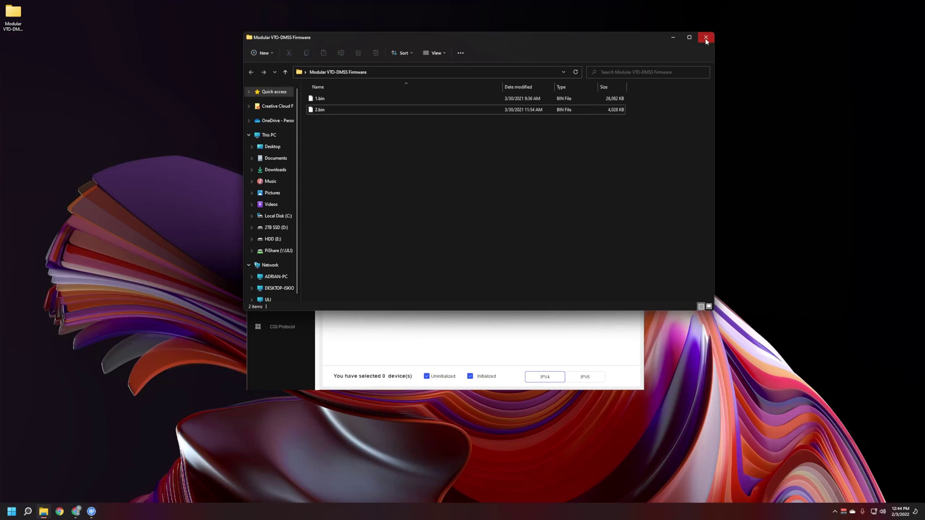
left_click(705, 41)
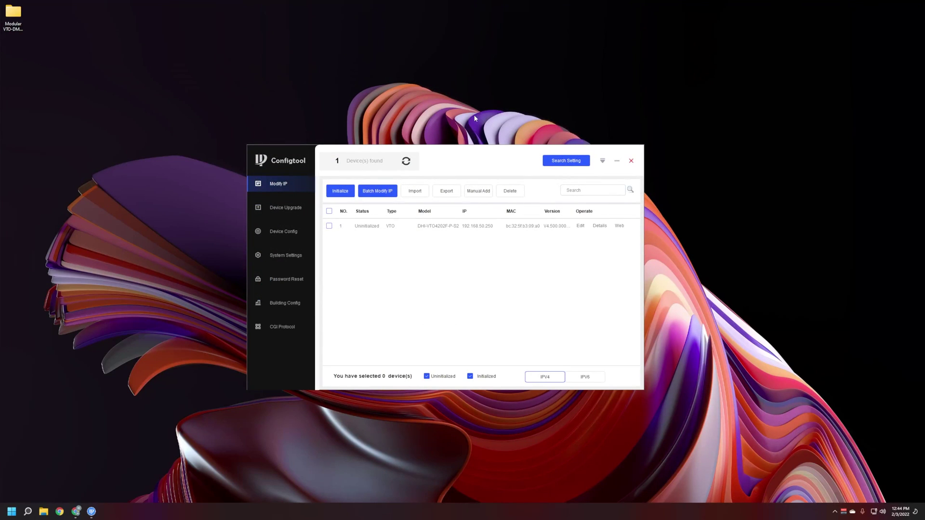
left_click_drag(478, 154, 499, 124)
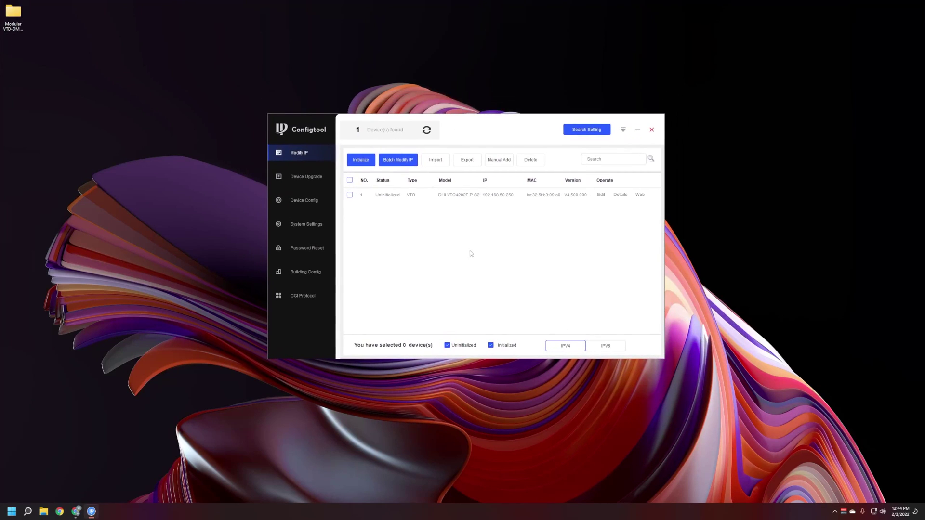
left_click(427, 131)
Step: Load the VTO's web page at 192.168.50.250 in a new Chrome tab
left_click(76, 512)
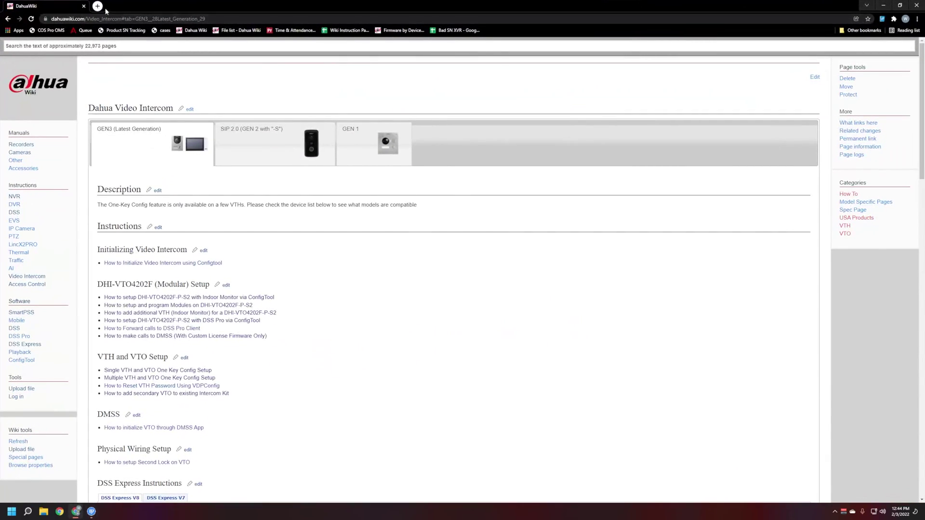
left_click(99, 6)
left_click(382, 19)
type("192.168.50.")
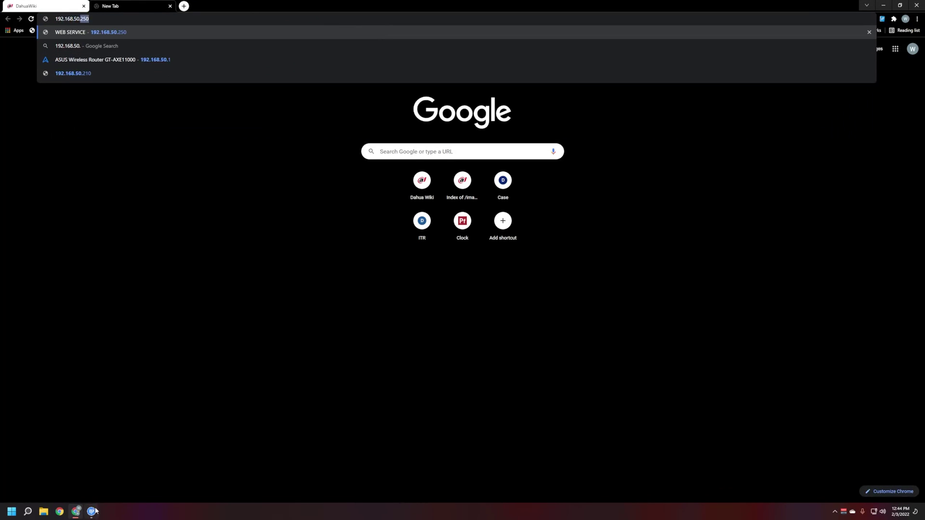
left_click(91, 512)
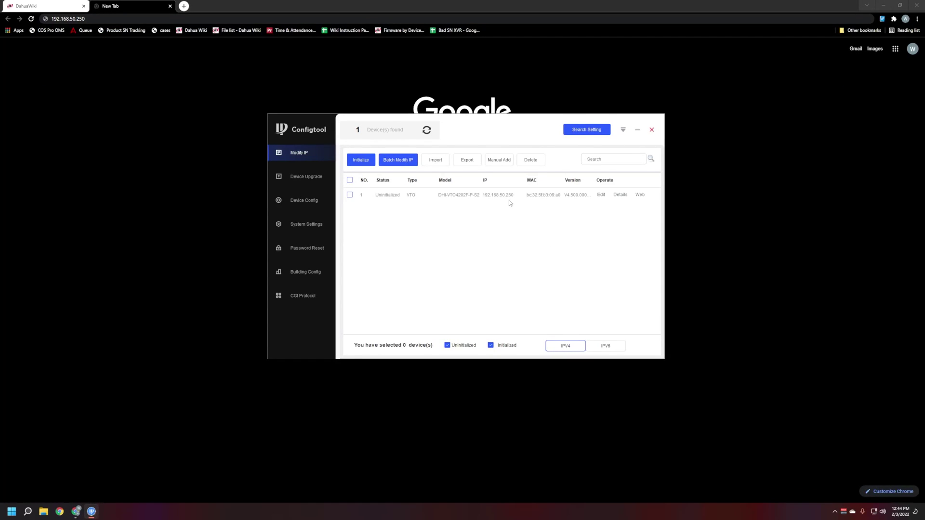
left_click(128, 57)
left_click(104, 18)
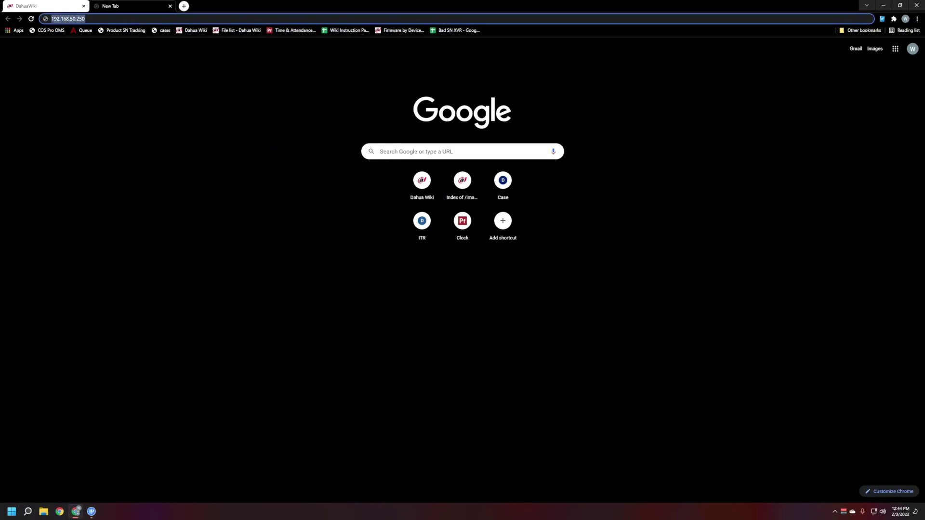
key("End")
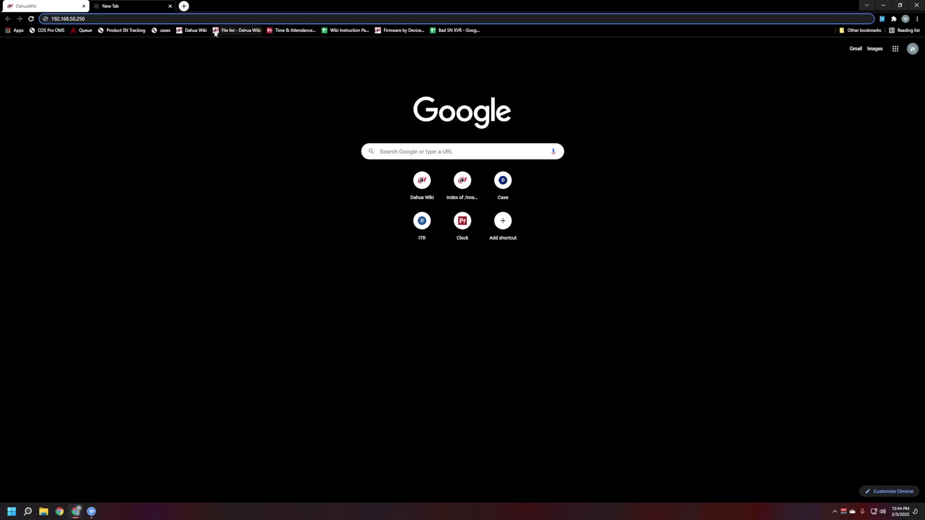
key("Return")
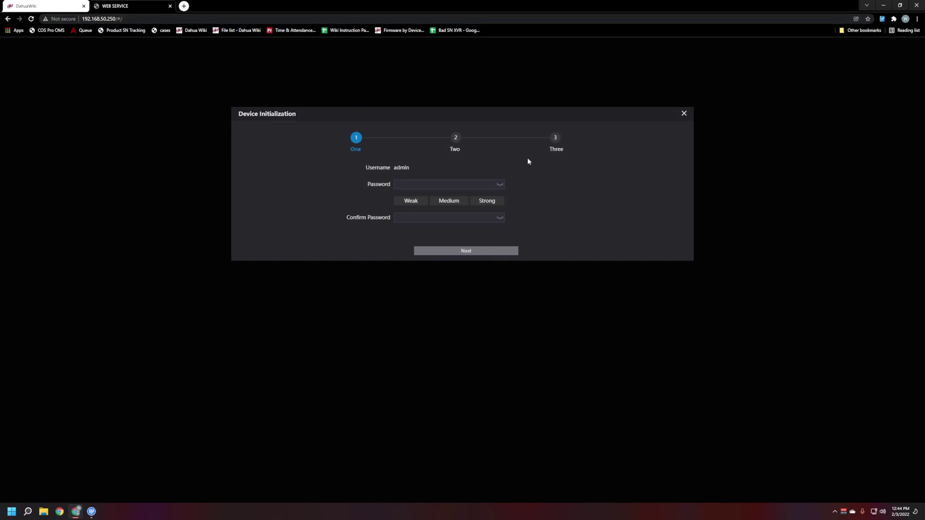
Step: Set a new admin password, keep email recovery enabled, and save the password in Chrome
left_click(92, 511)
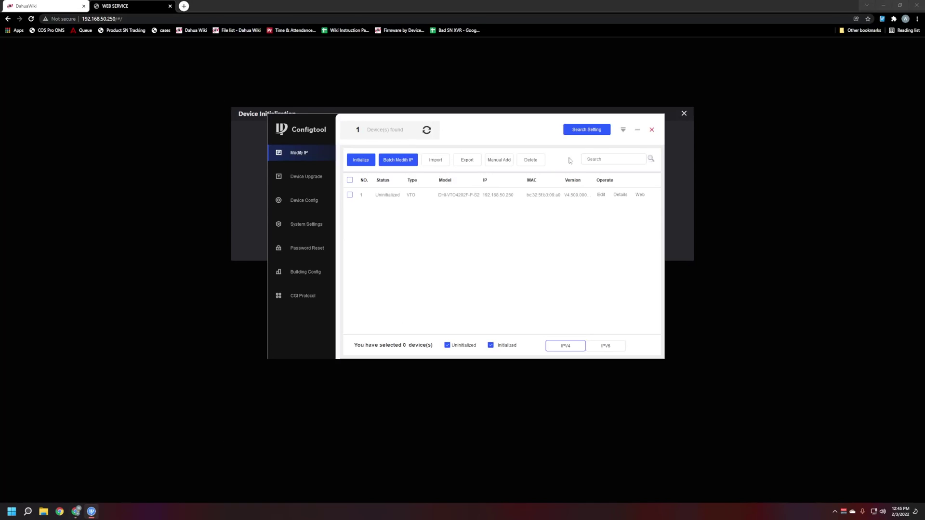
left_click(638, 131)
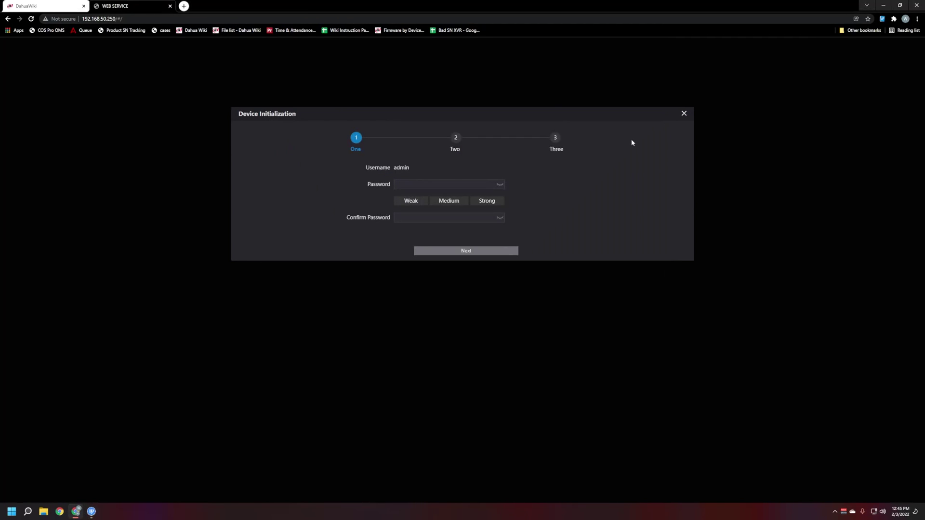
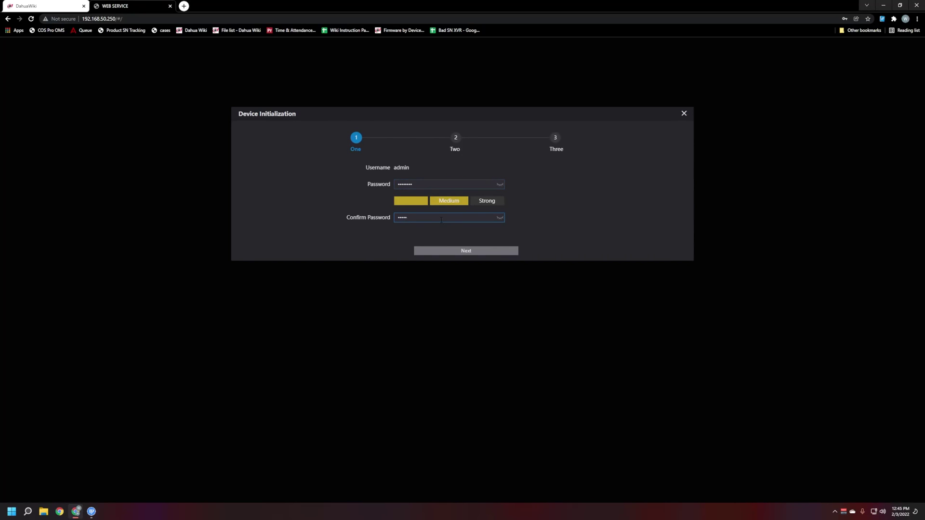
left_click(462, 250)
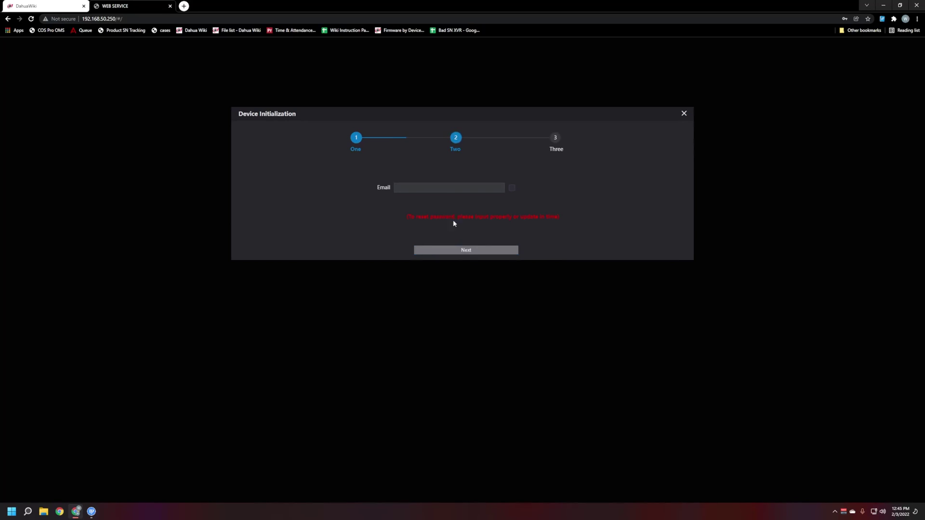
left_click(512, 188)
left_click(513, 188)
left_click(482, 251)
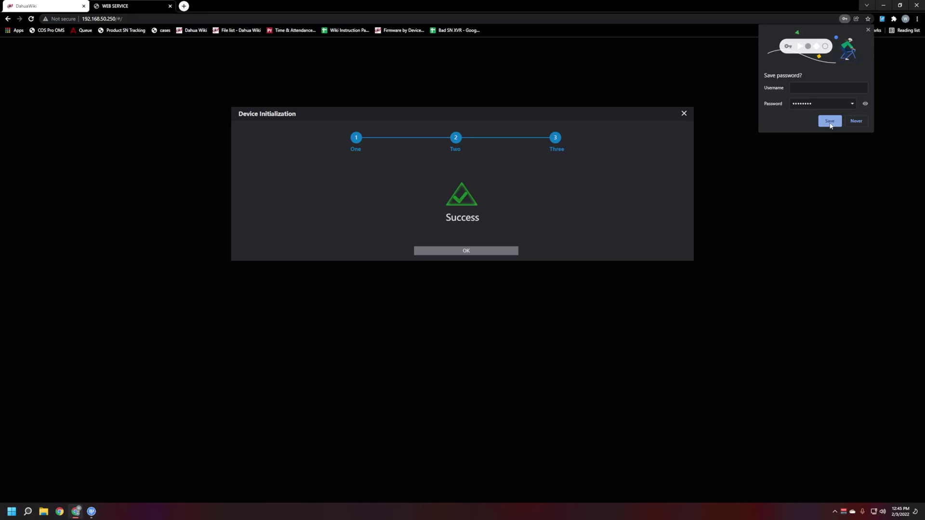
left_click(856, 121)
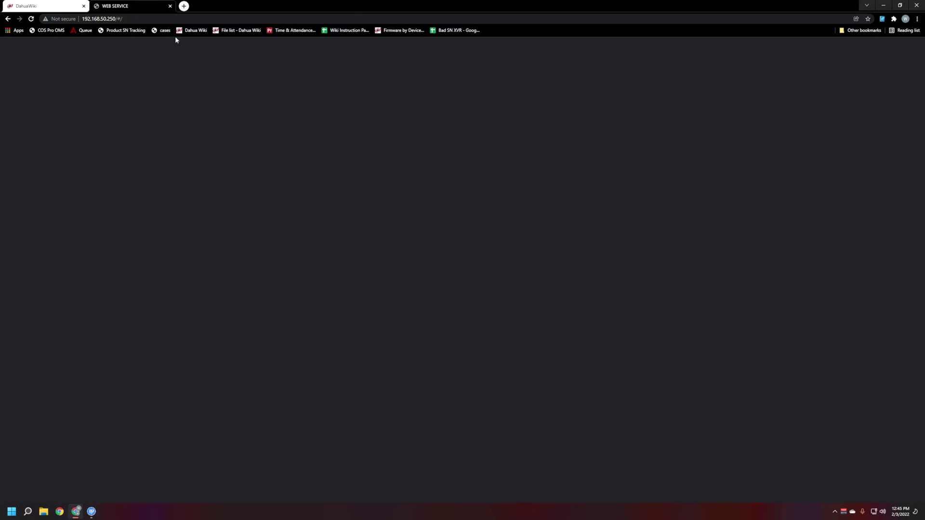
Step: Log in as admin, dismiss Chrome's password warning, and go to Local Settings
left_click(31, 18)
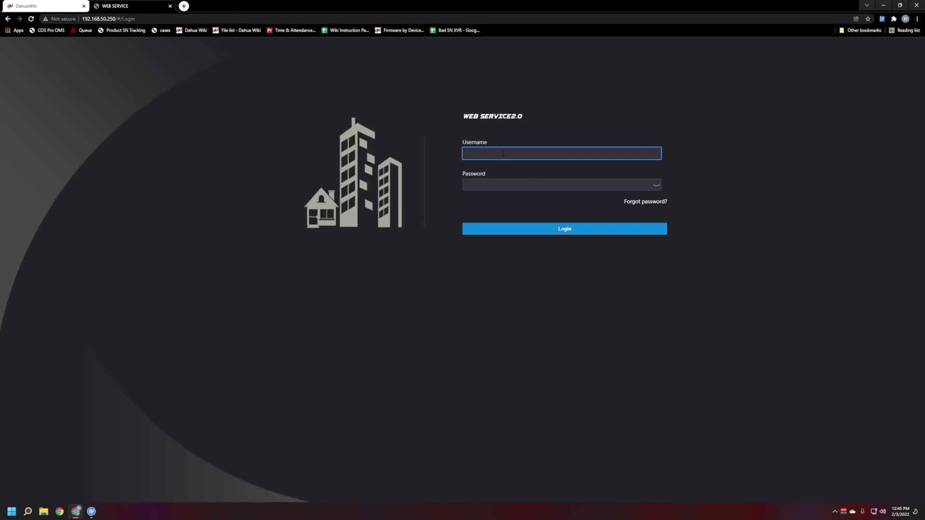
key("Tab")
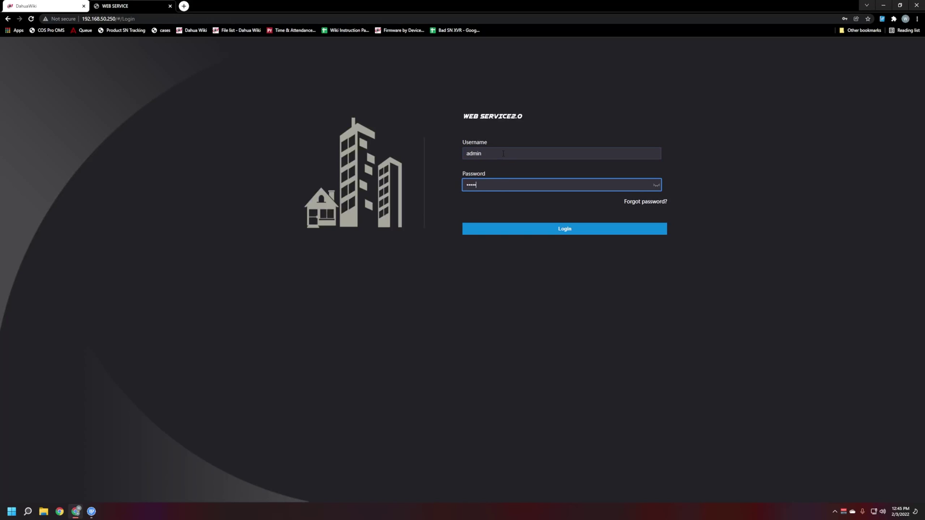
left_click(565, 229)
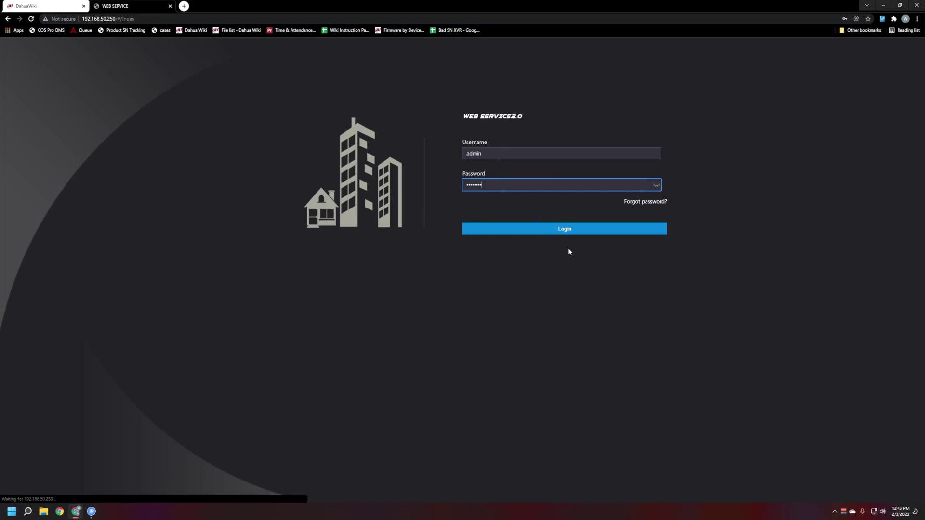
left_click(530, 124)
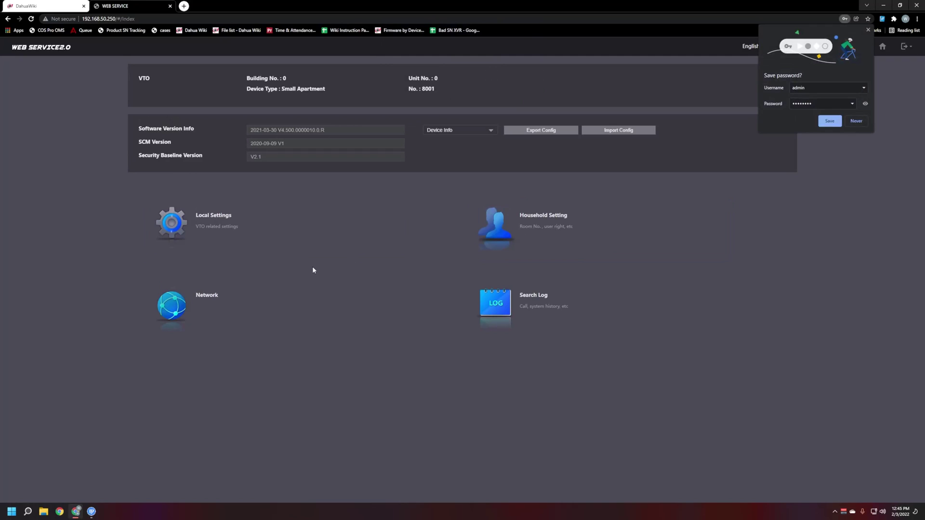
left_click(231, 225)
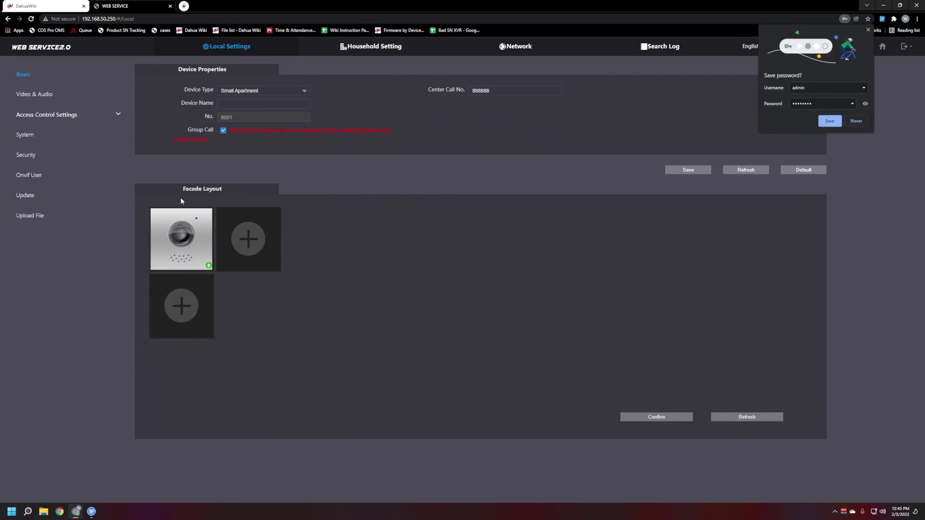
Step: Update the door-station module with 1.bin from the Modular VTO-DMSS Firmware folder
left_click(209, 267)
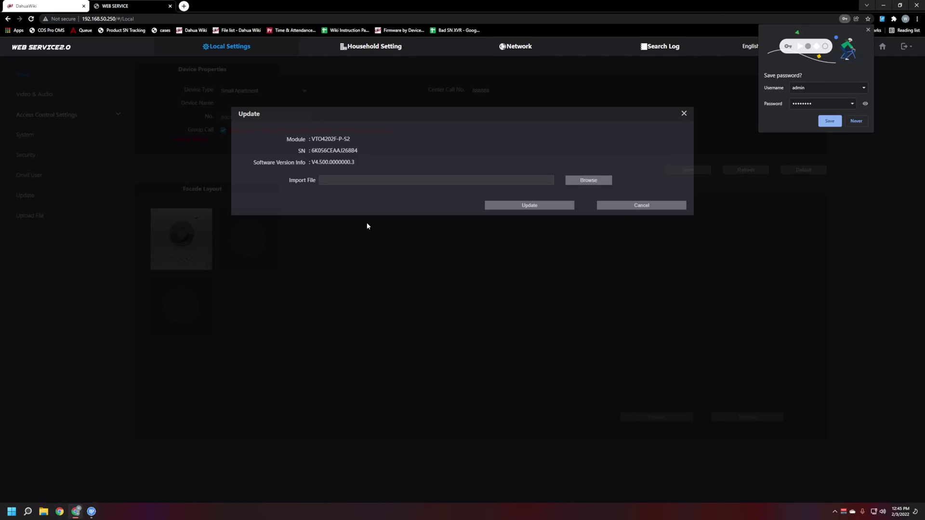
left_click(577, 183)
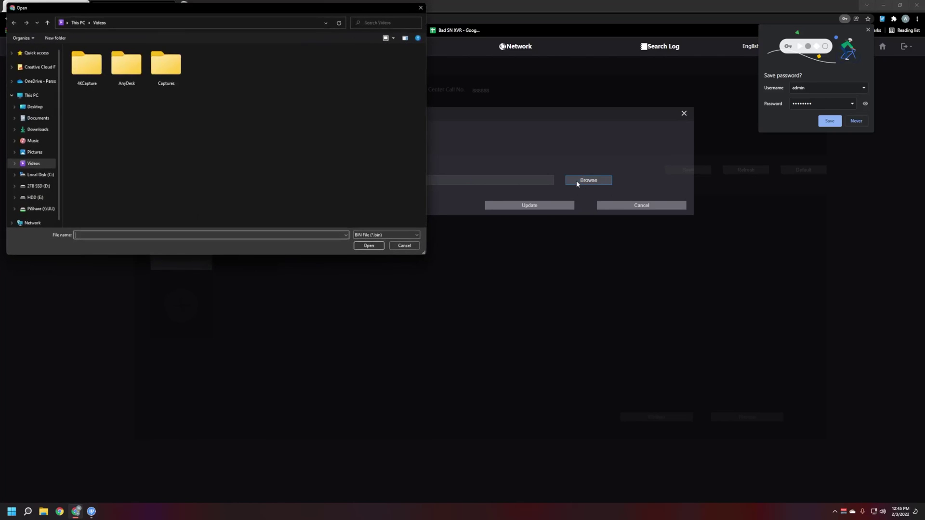
scroll(41, 159, "down", 1)
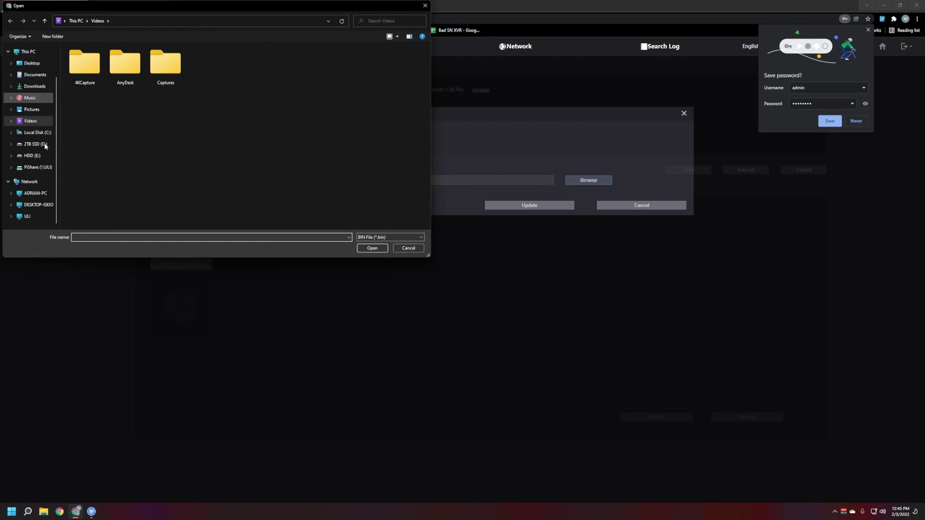
left_click(33, 63)
double_click(91, 92)
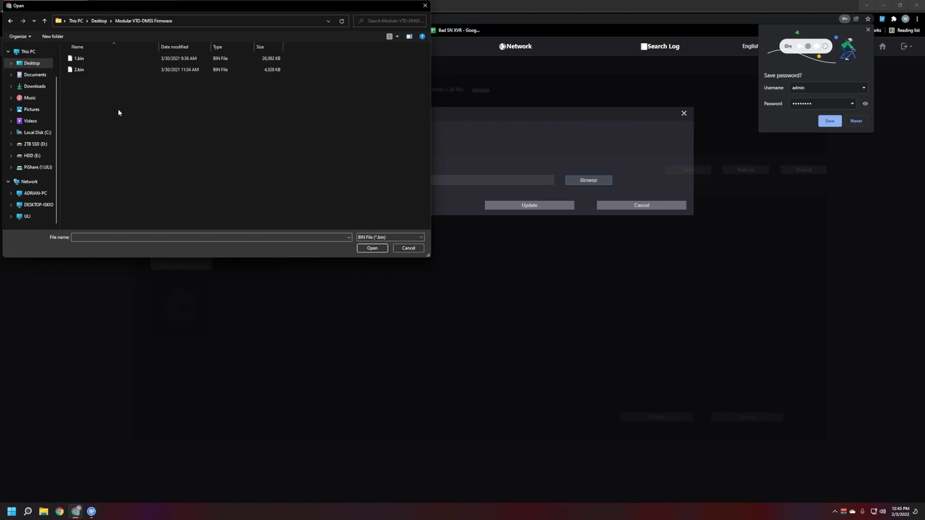
double_click(80, 59)
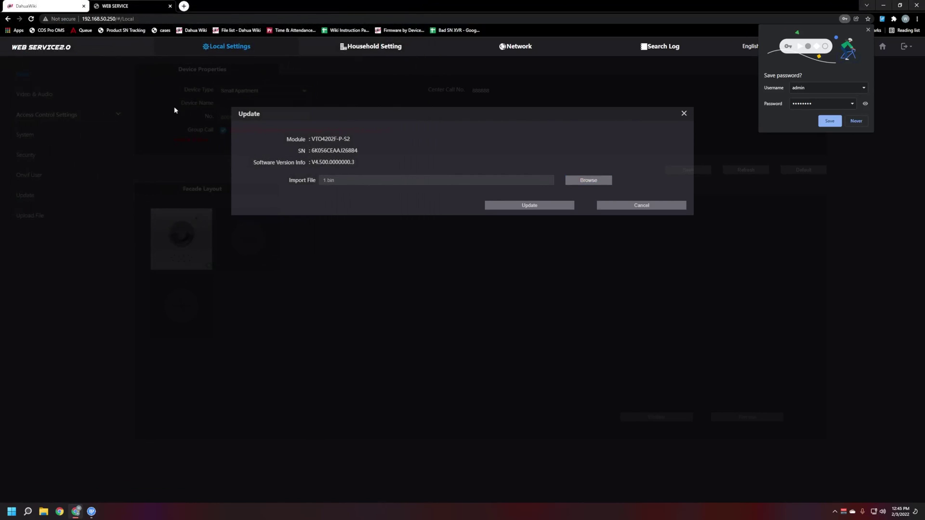
left_click(542, 205)
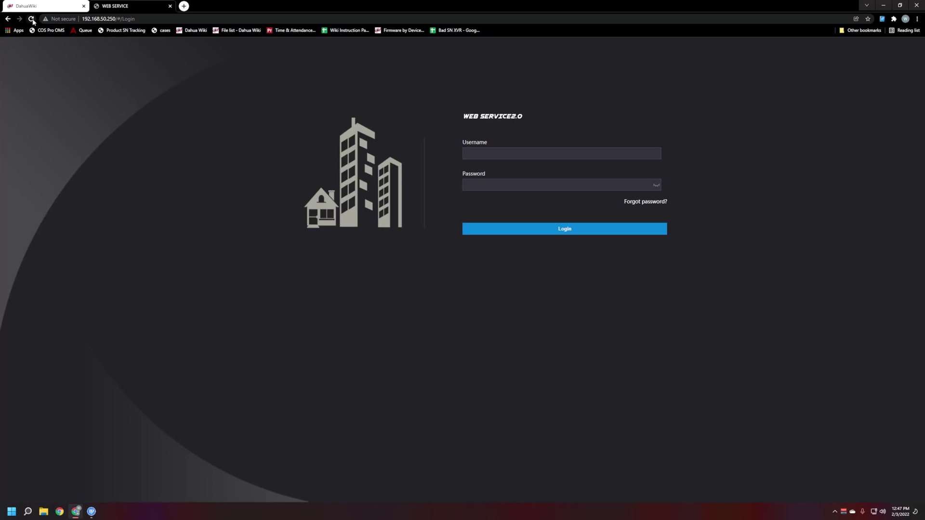
Step: Log back in as admin with the device password and open Local Settings
type("admin")
key("Tab")
key("Return")
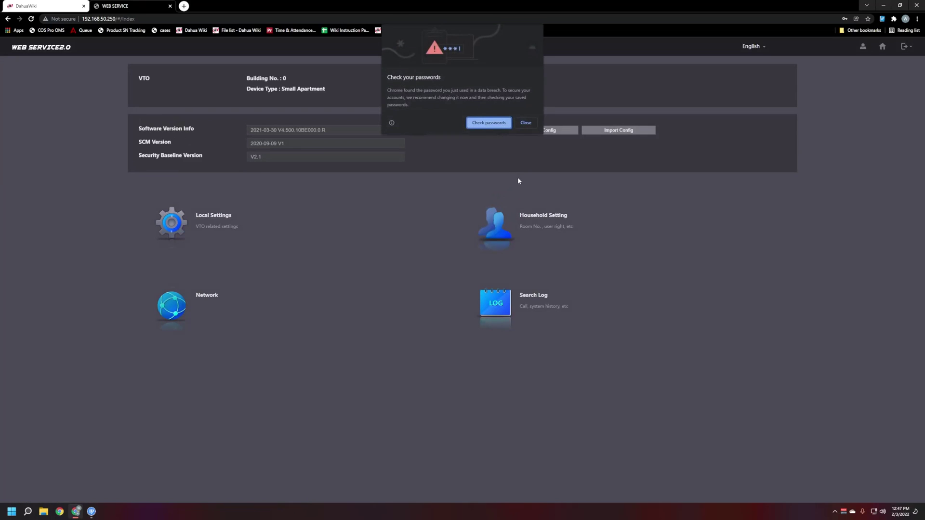
left_click(526, 123)
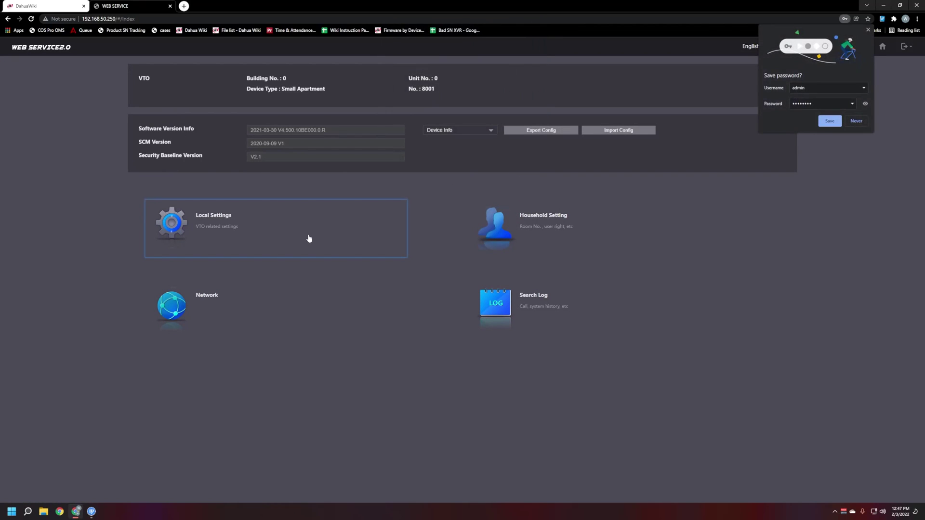
left_click(203, 232)
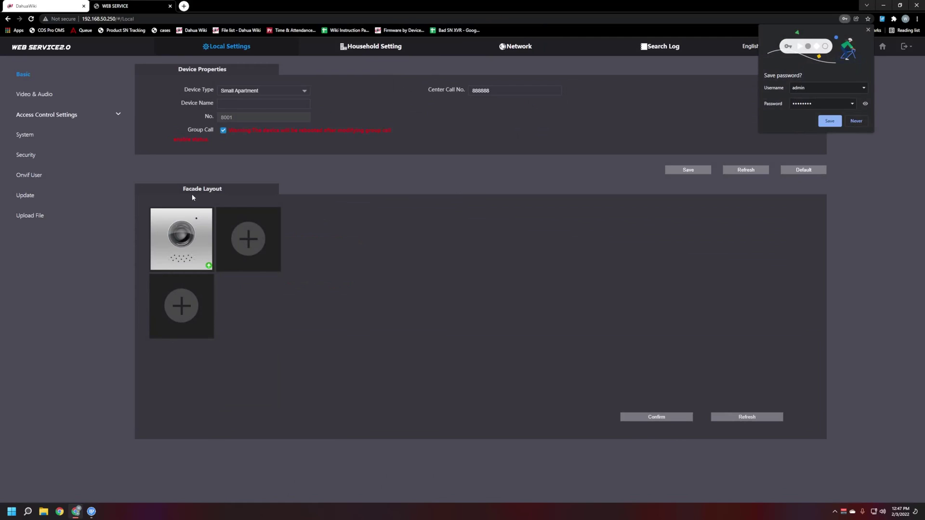
Step: Start updating the facade module with the 2.bin firmware file
left_click(210, 267)
left_click(571, 181)
double_click(87, 70)
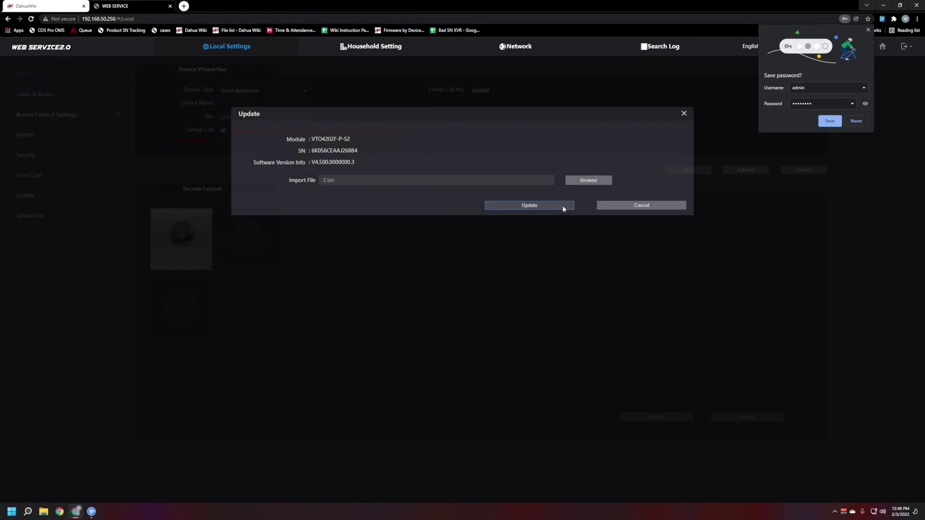
left_click(520, 206)
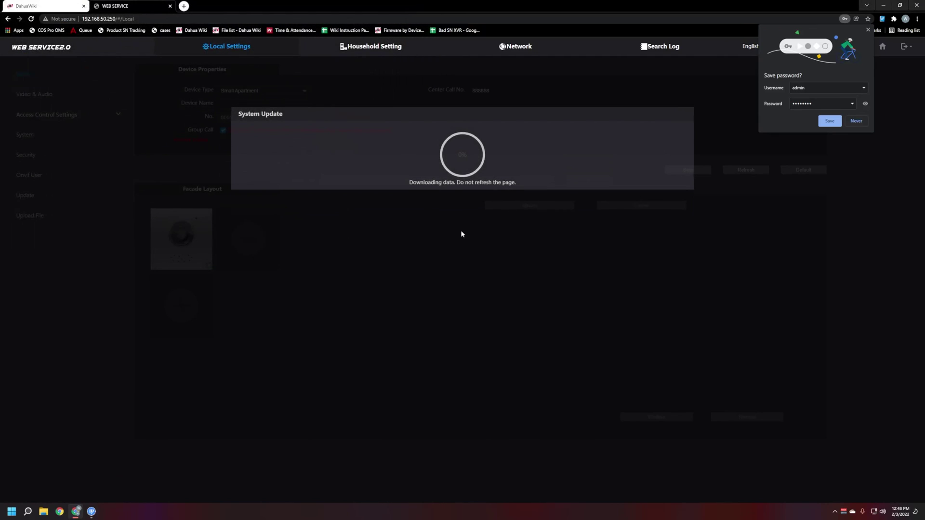
Step: Dismiss Chrome's save-password offer while the 2.bin update completes
left_click(867, 29)
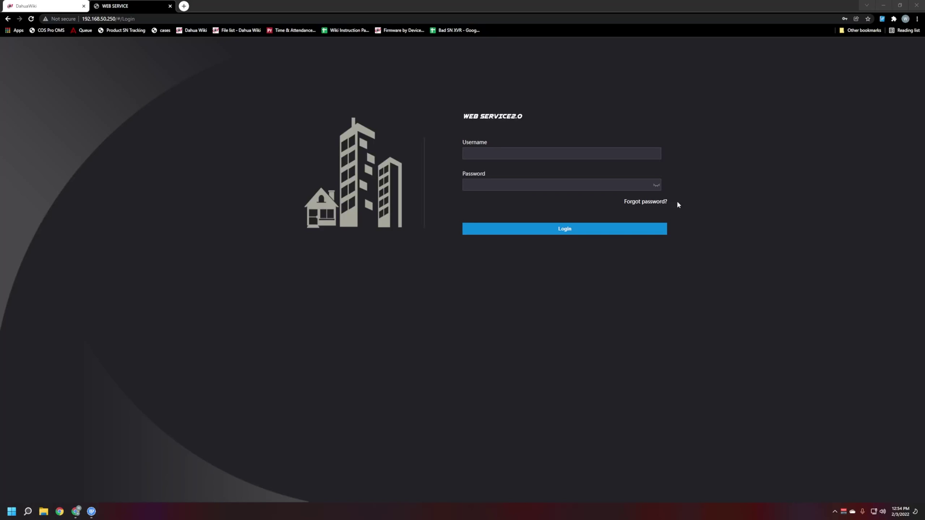
Step: Check the VTO's status in ConfigTool, then enter the admin username on the login page
left_click(884, 5)
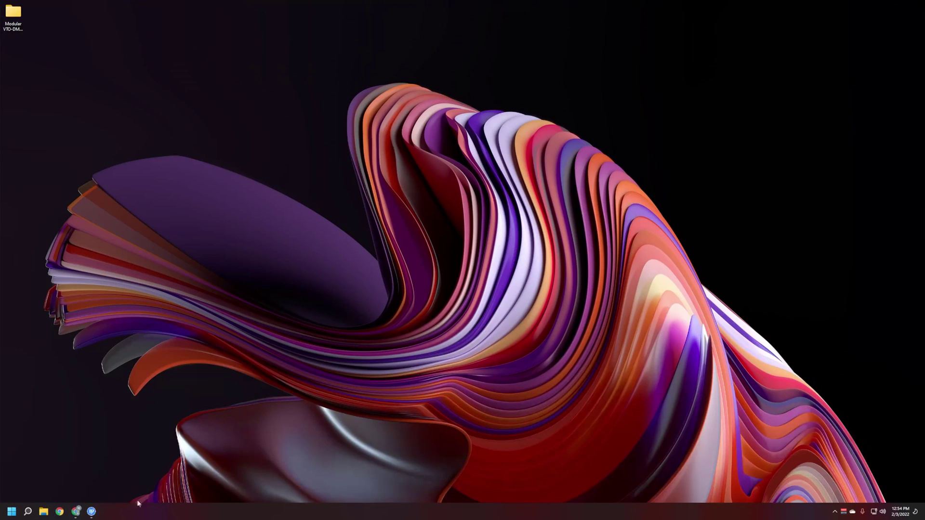
left_click(86, 515)
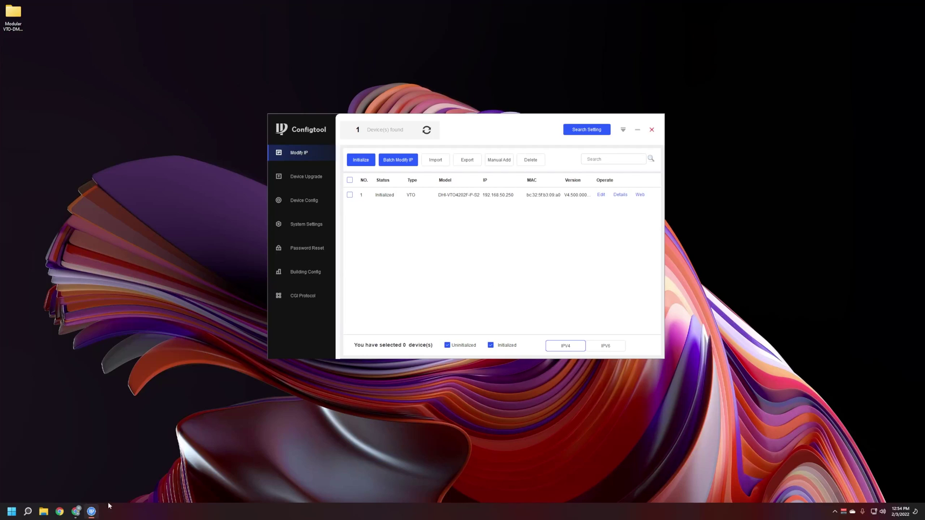
left_click(75, 511)
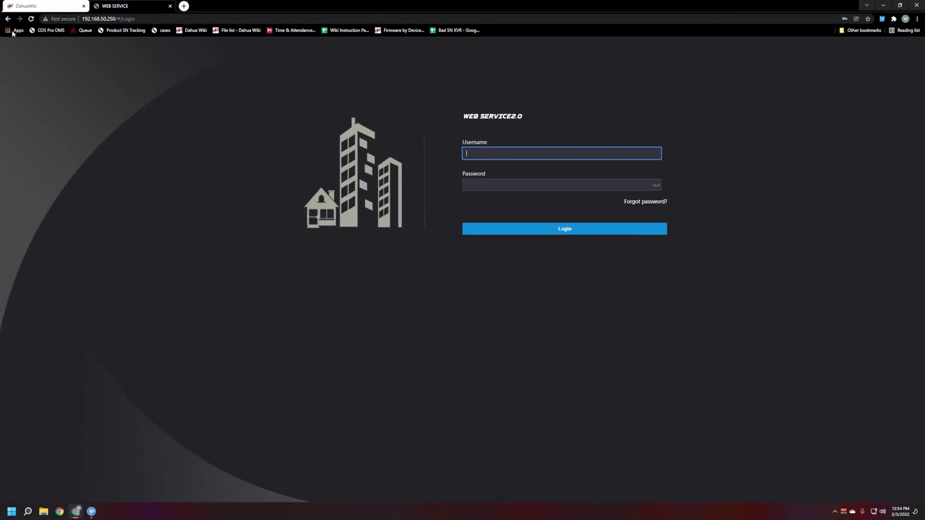
type("admin")
key("Tab")
Step: Finish logging in with the admin password and dismiss Chrome's save-password offer
type("********")
left_click(556, 229)
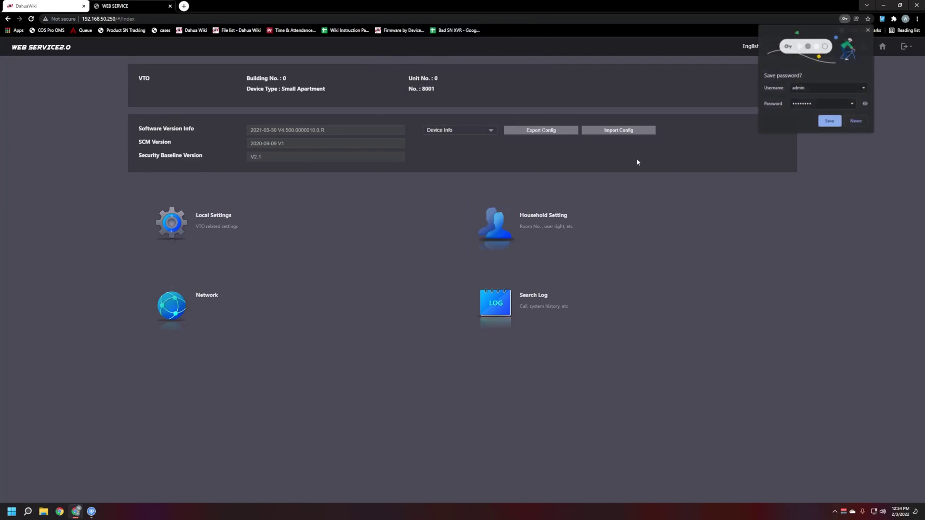
left_click(870, 32)
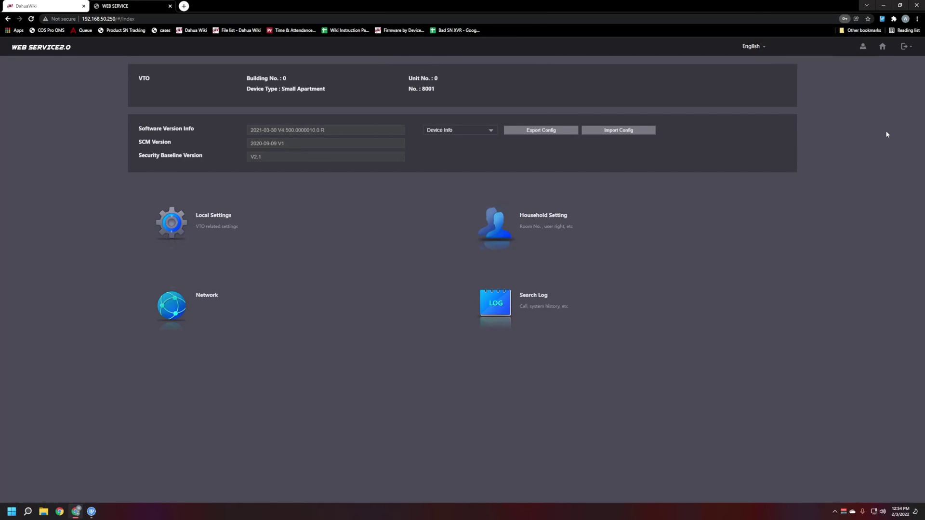
Step: Restore the VTO to factory defaults, authorizing with the admin password
left_click(905, 46)
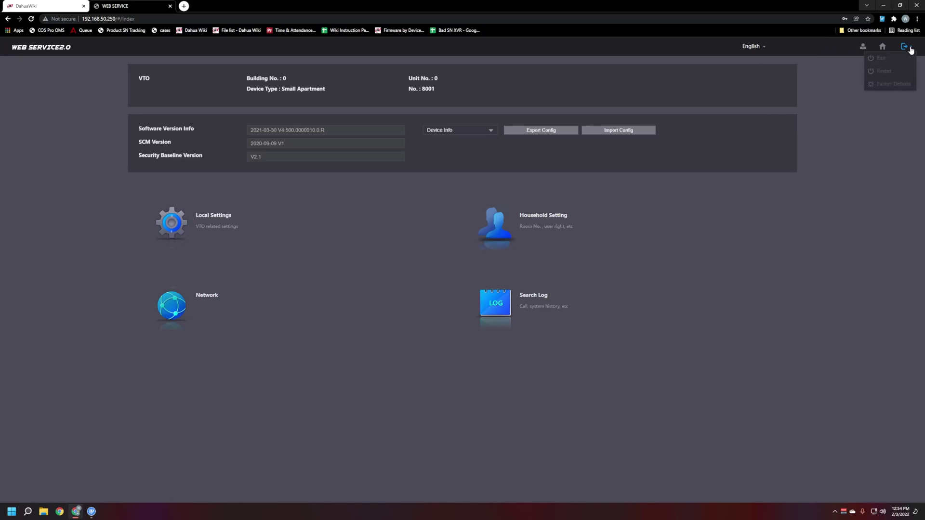
left_click(895, 86)
left_click(412, 212)
type("•••••")
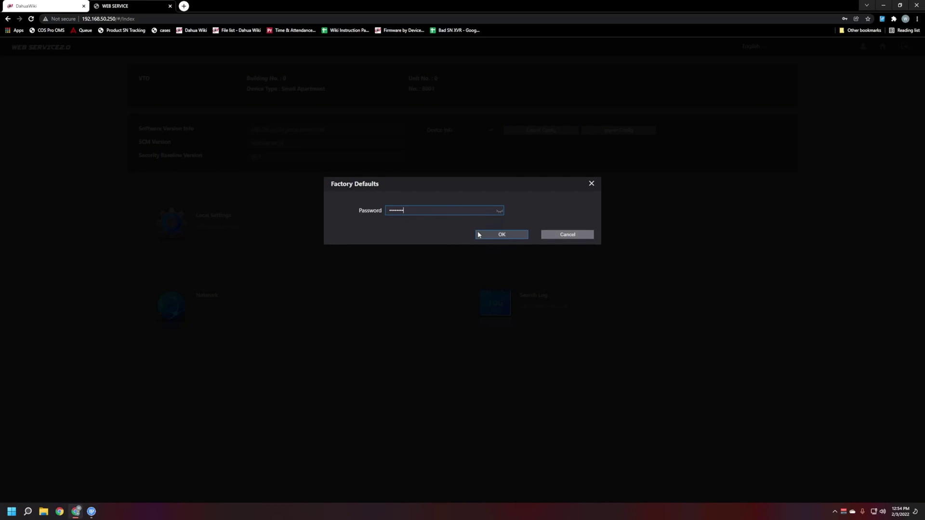
left_click(501, 235)
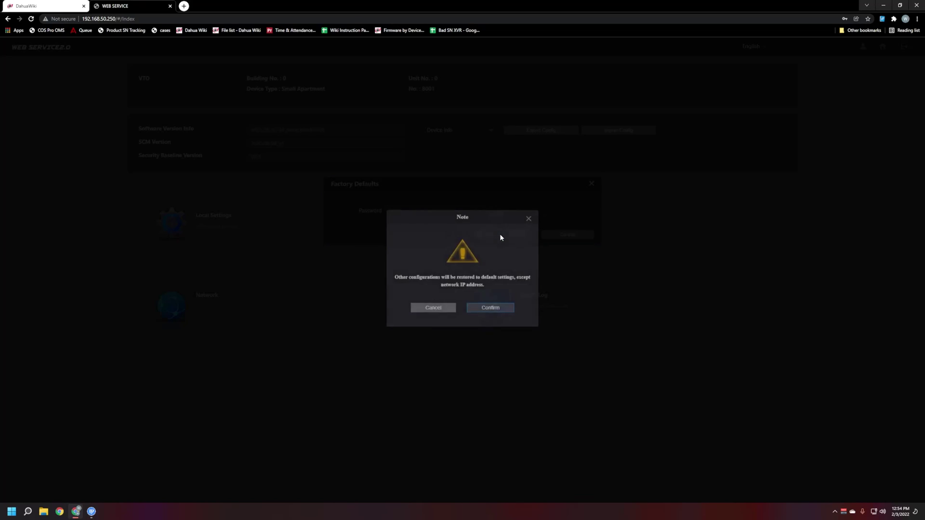
left_click(478, 311)
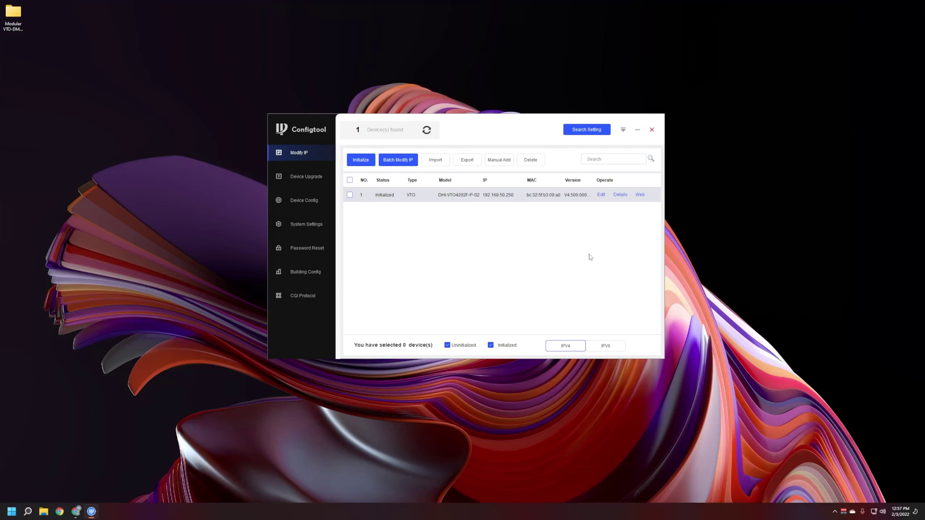
Step: Refresh ConfigTool's device list and select the uninitialized VTO at 192.168.50.250
left_click(427, 129)
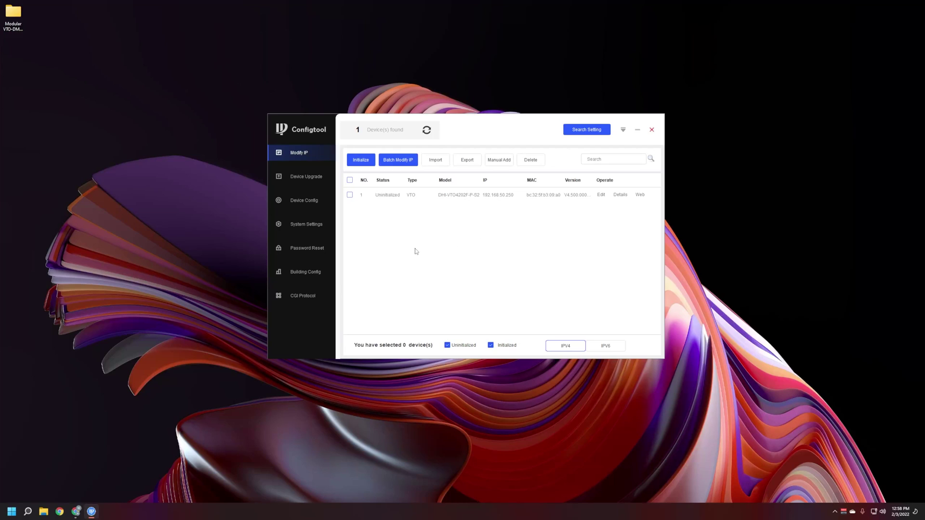
left_click(350, 194)
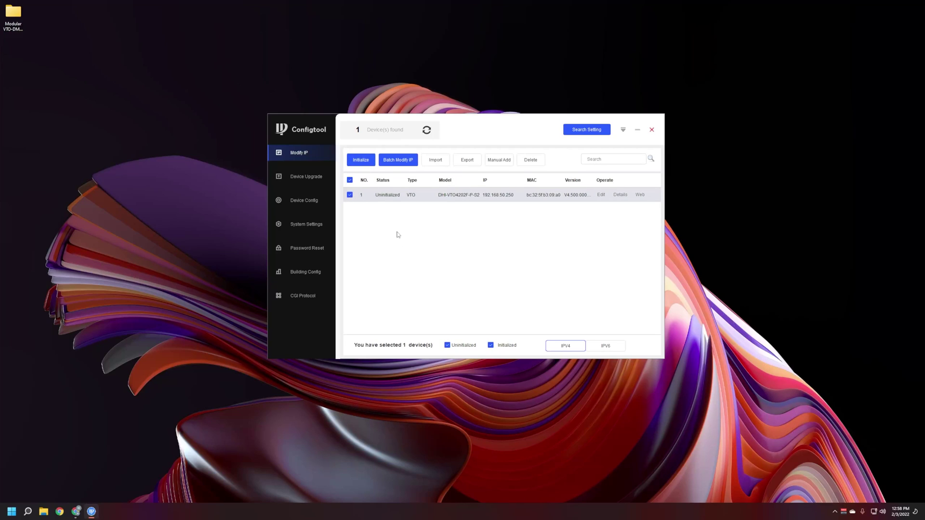
Step: Activate the VTO at 192.168.50.250 with a new admin password and no recovery e-mail, then refresh the list
left_click(357, 160)
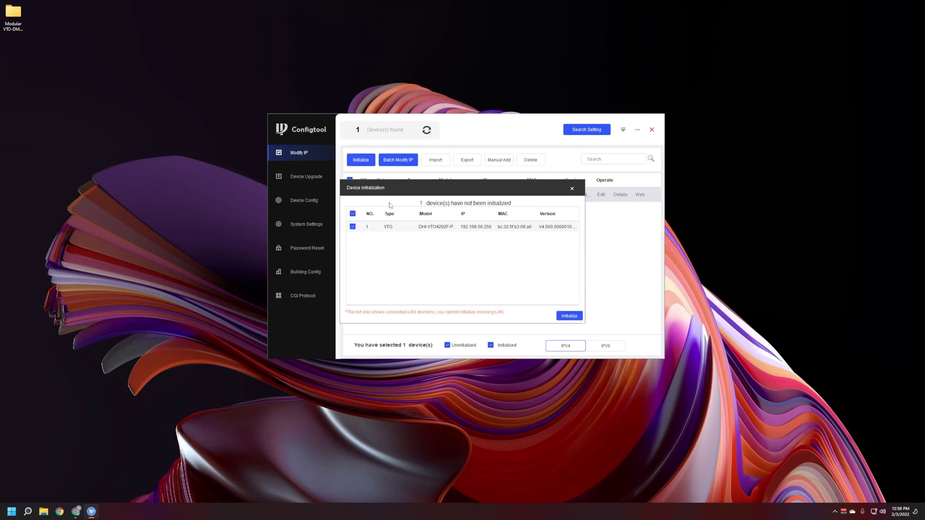
left_click(569, 318)
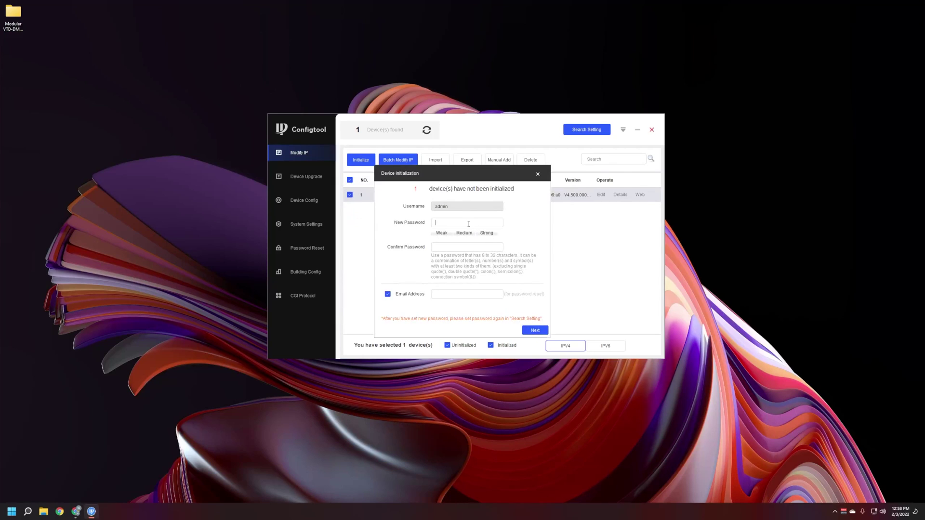
type("••••••••")
left_click(467, 247)
type("••••••••")
left_click(388, 294)
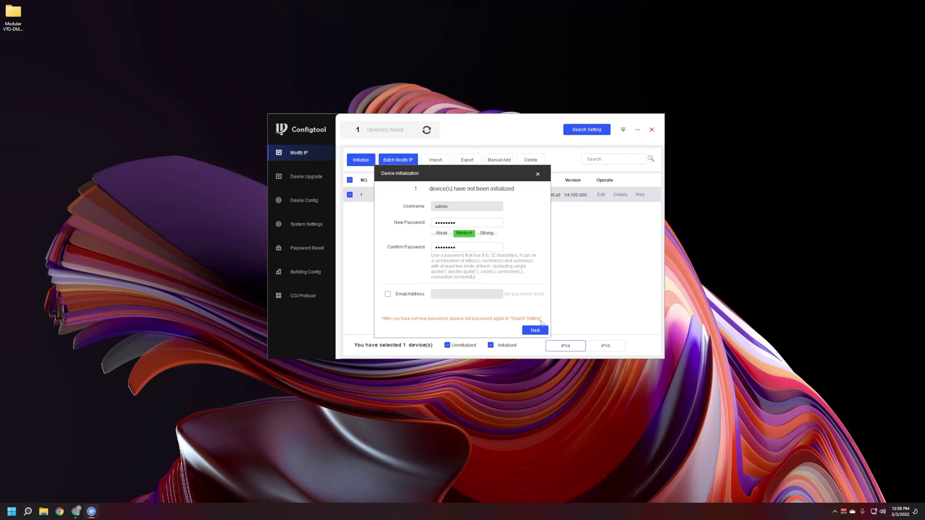
left_click(535, 331)
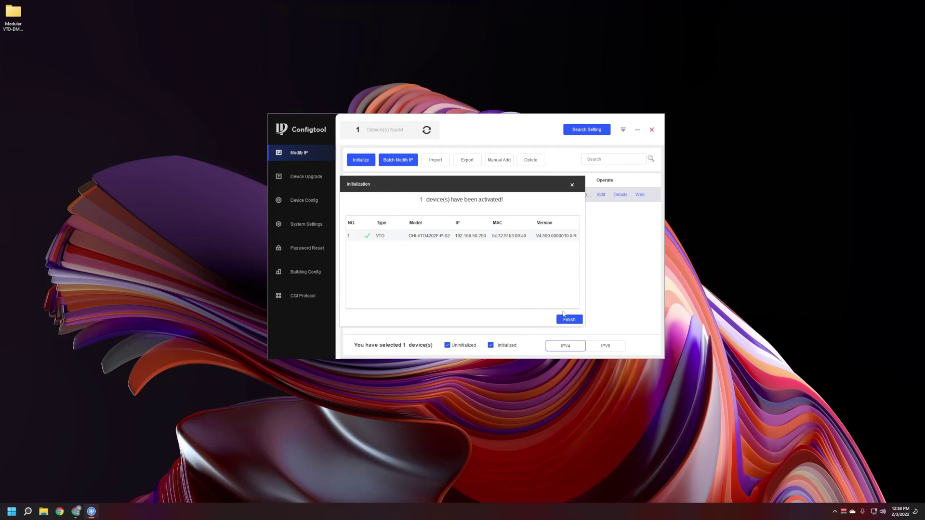
left_click(569, 320)
left_click(426, 130)
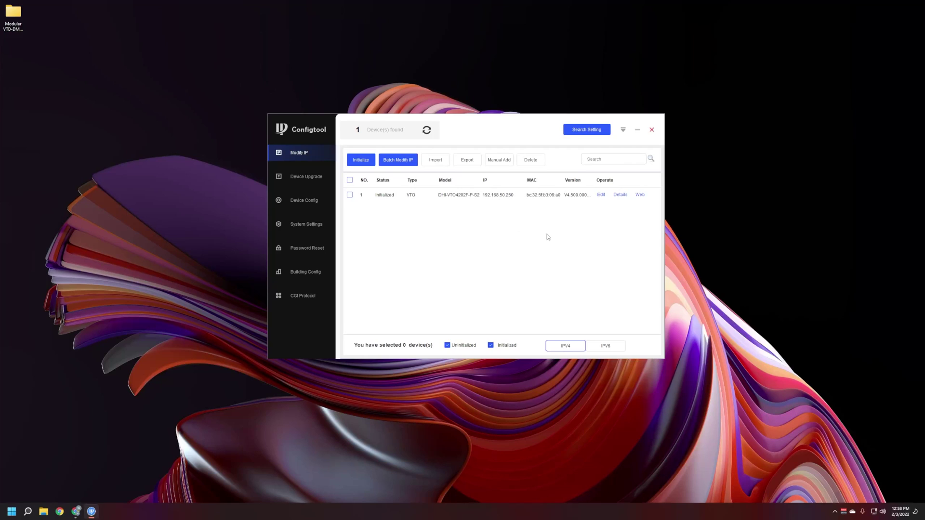
Step: Open the VTO's web page from ConfigTool and log in as admin
left_click(640, 195)
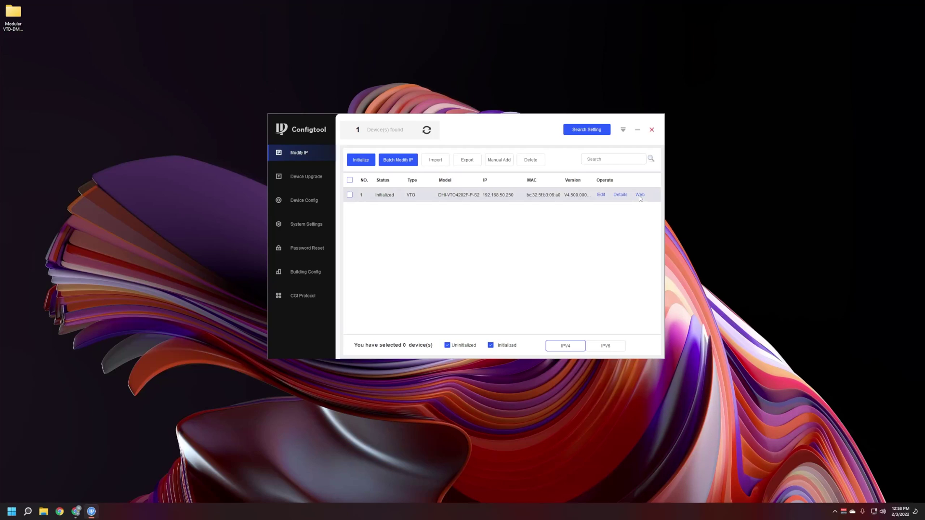
left_click(637, 131)
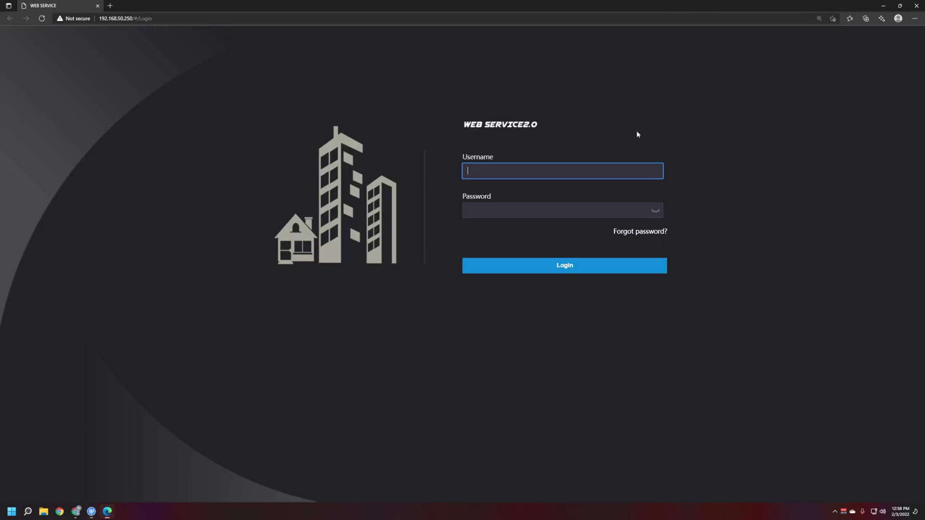
type("admin")
key("Tab")
type("••••••••")
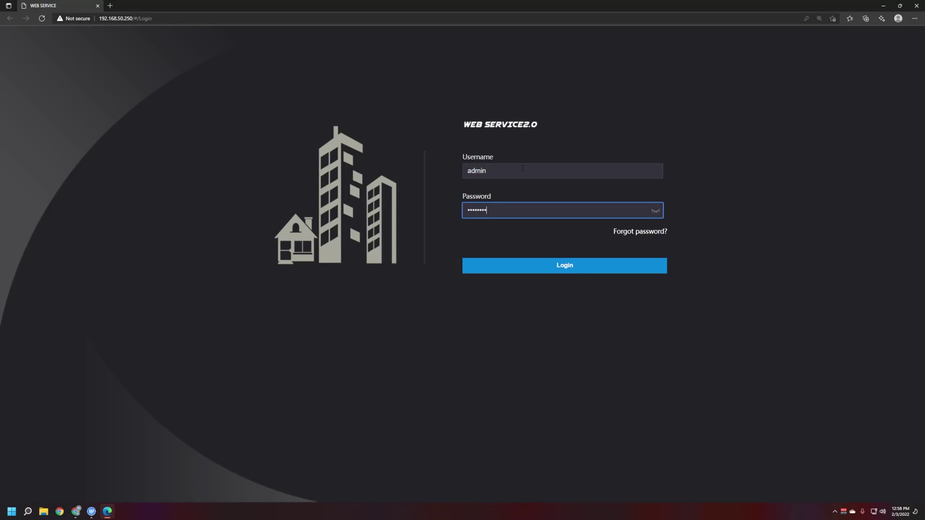
left_click(576, 270)
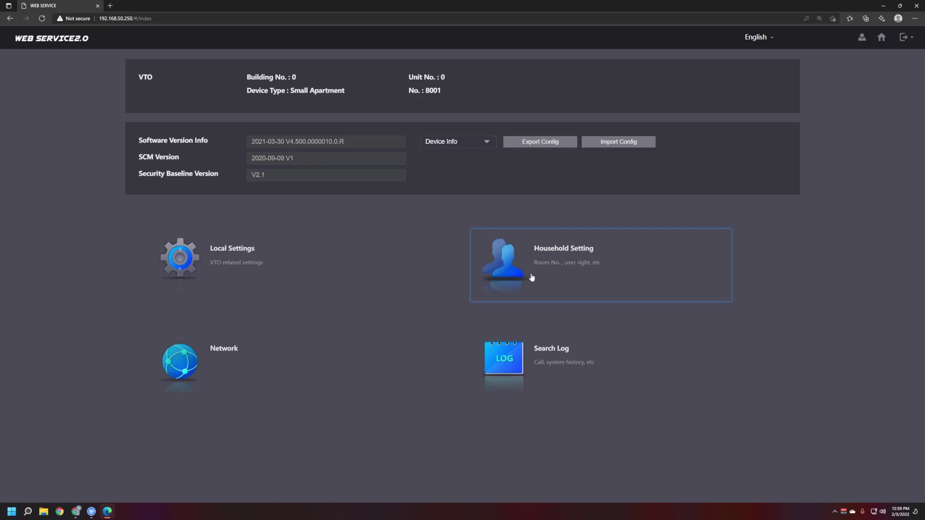
Step: Look over Household Setting and Local Settings, ending on the empty VTH Management room list
left_click(531, 278)
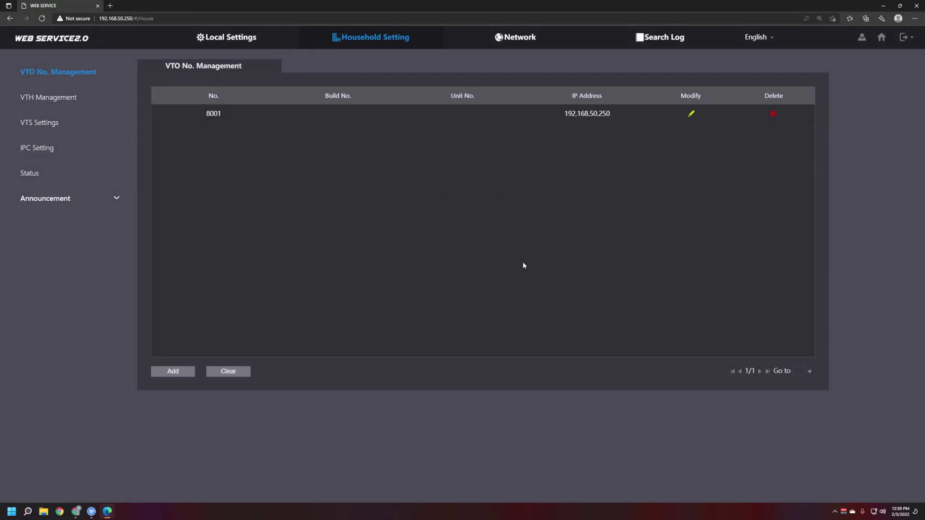
left_click(243, 43)
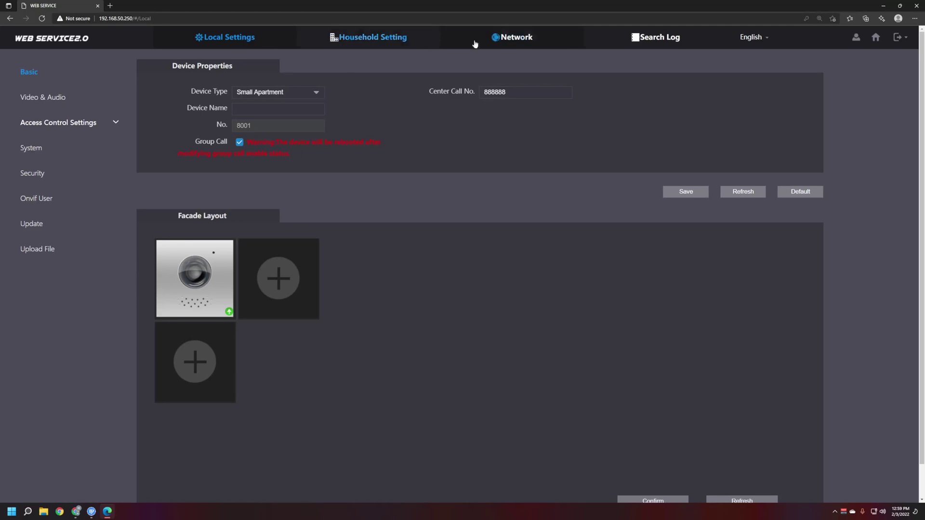
left_click(374, 43)
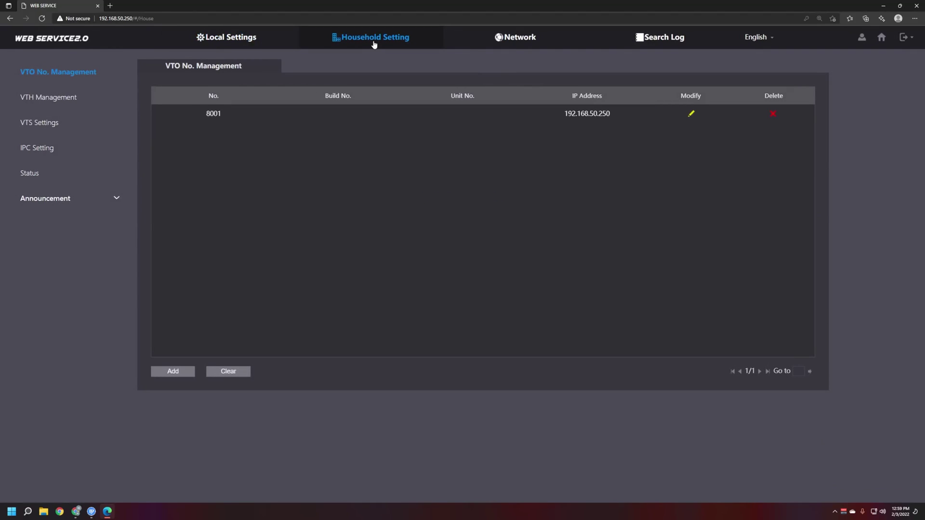
left_click(51, 101)
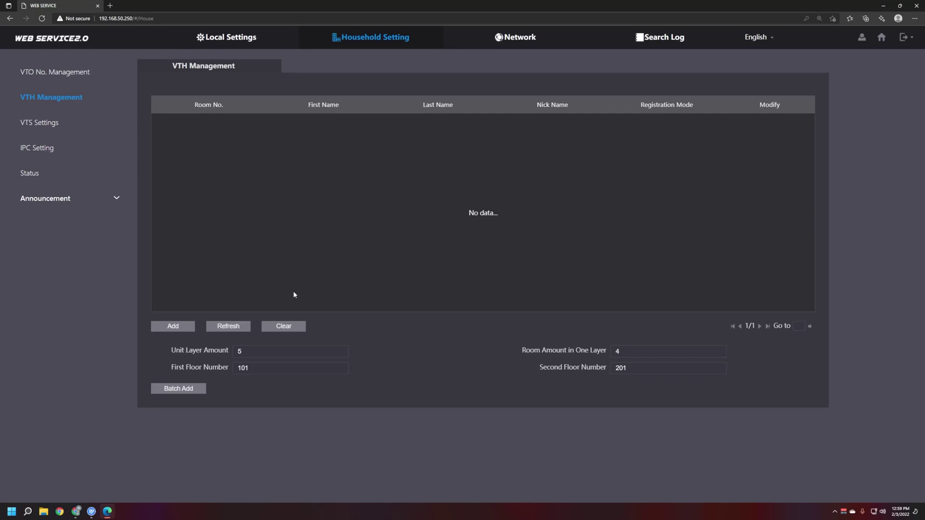
Step: Add a new room entry with Room No. 101
left_click(179, 327)
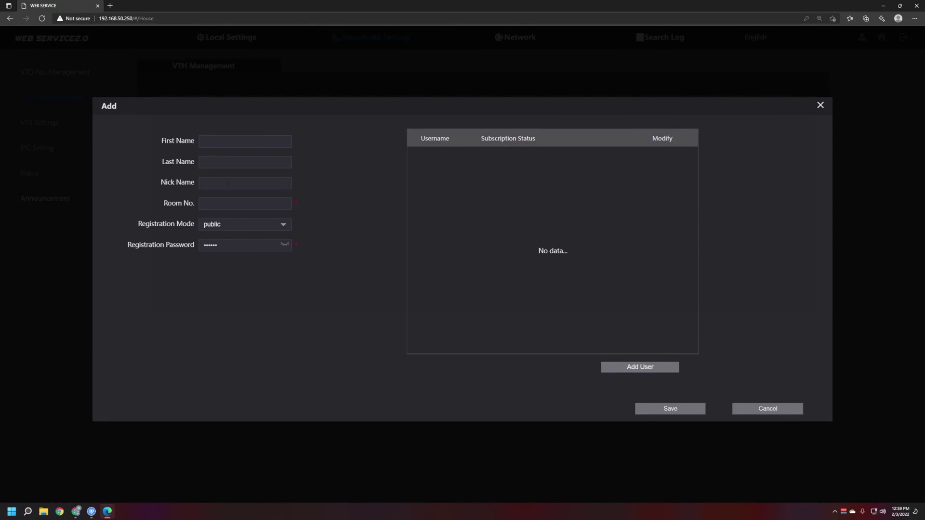
type("101")
left_click(231, 142)
left_click(231, 163)
left_click(231, 183)
double_click(207, 206)
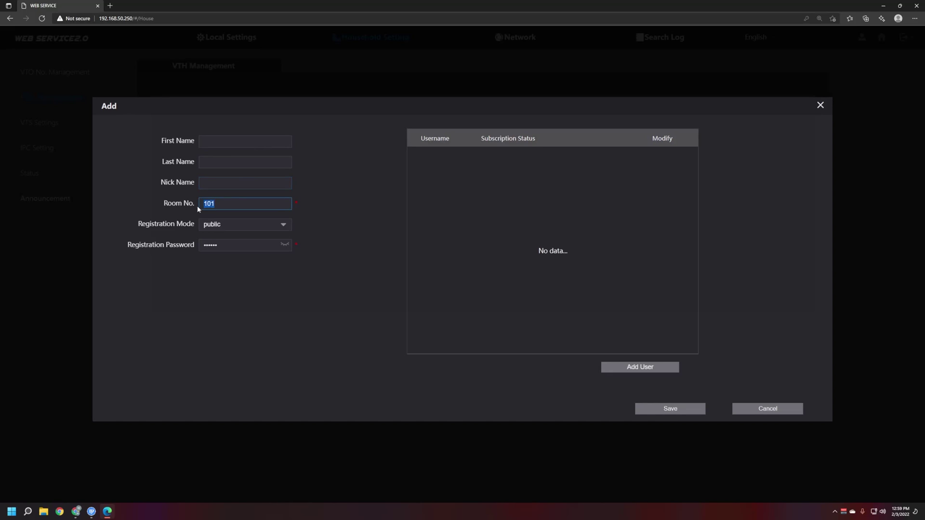
left_click(235, 206)
Step: Check the registration password and save room 101 with public registration mode
left_click(285, 245)
left_click(284, 245)
left_click(255, 206)
double_click(254, 206)
left_click(254, 206)
double_click(255, 206)
left_click(268, 209)
left_click(666, 409)
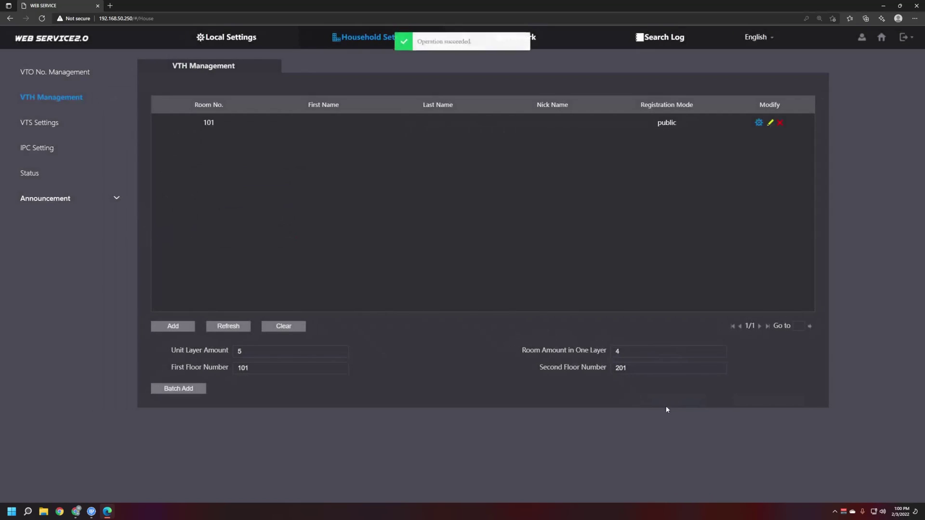
Step: Attach an app user with its own username and password to room 101 and save
left_click(771, 123)
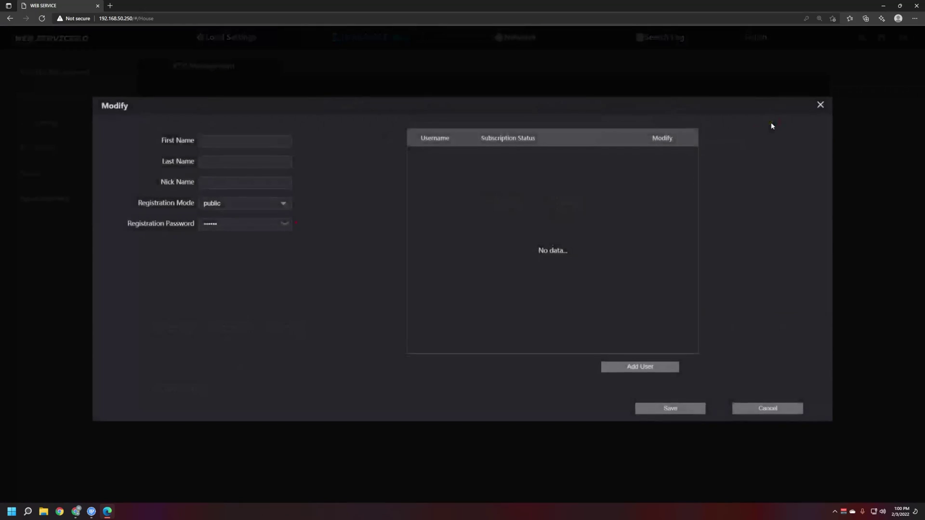
left_click(641, 369)
left_click(444, 163)
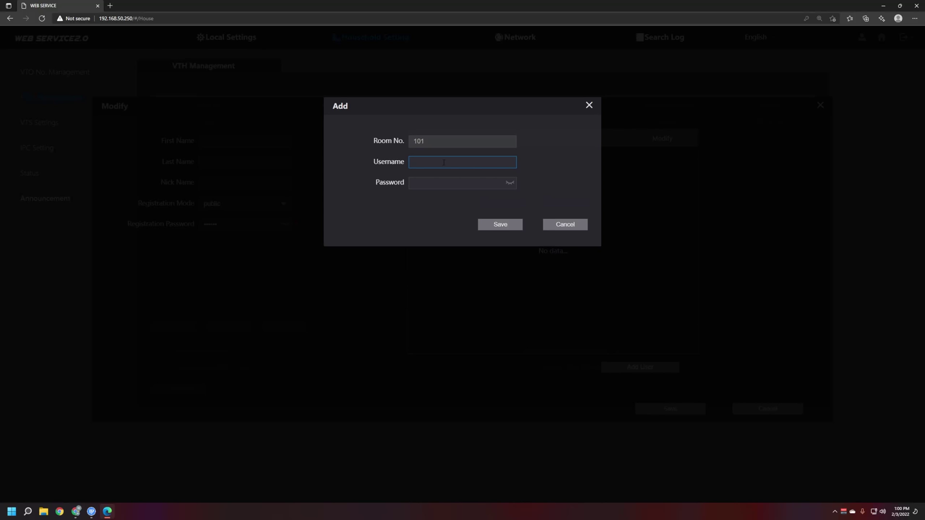
type("will")
left_click(439, 186)
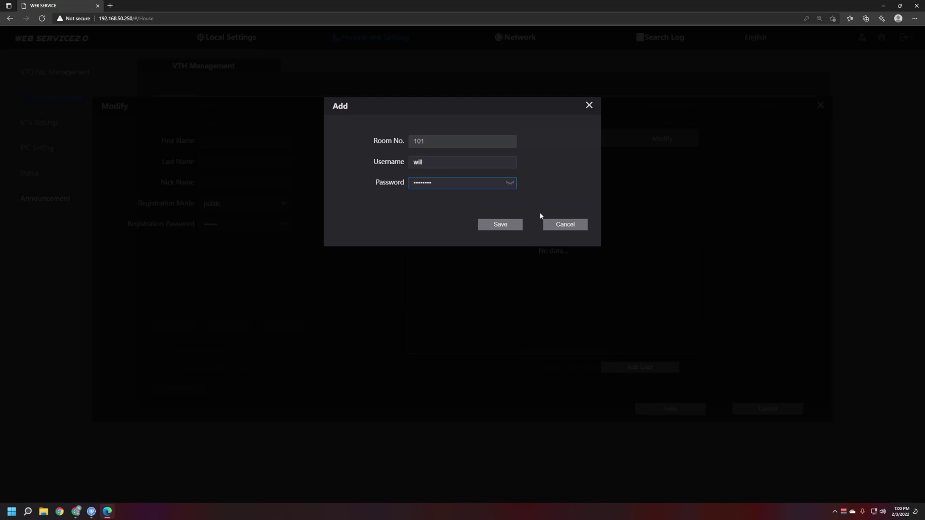
left_click(510, 183)
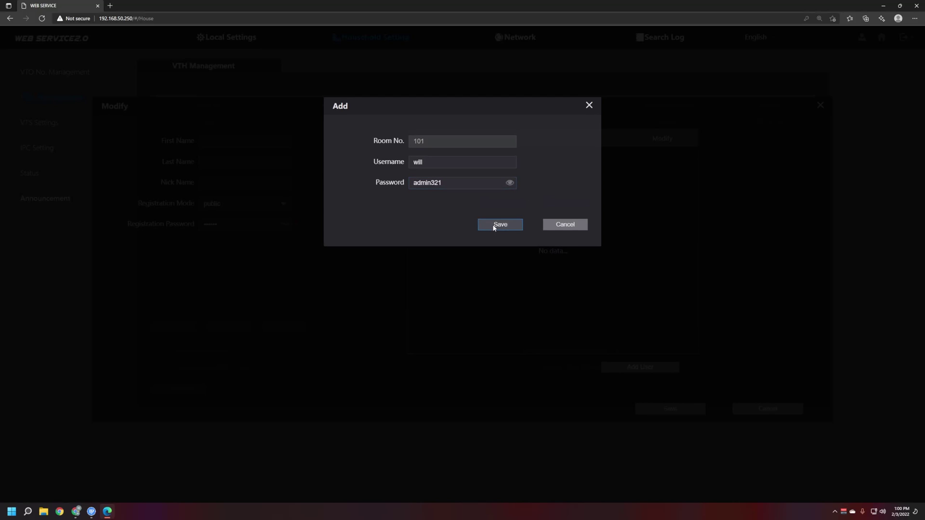
left_click(494, 227)
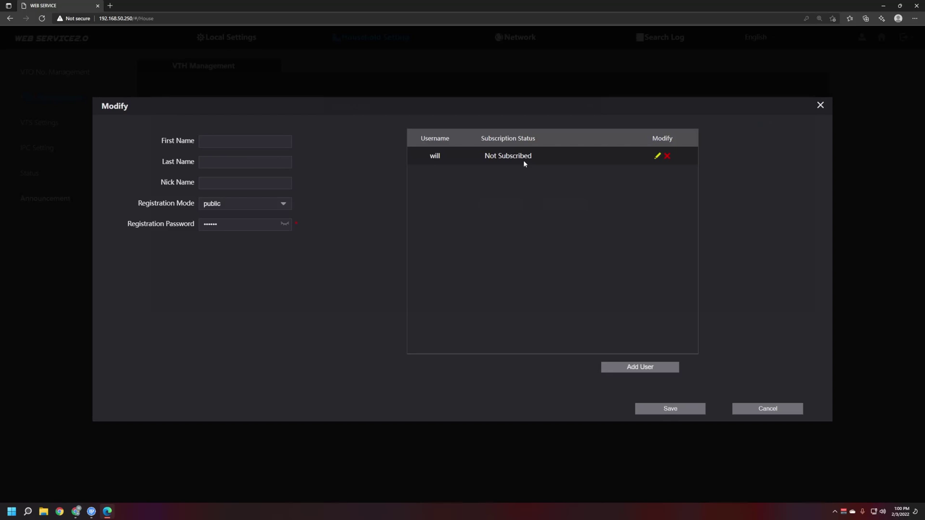
left_click(677, 409)
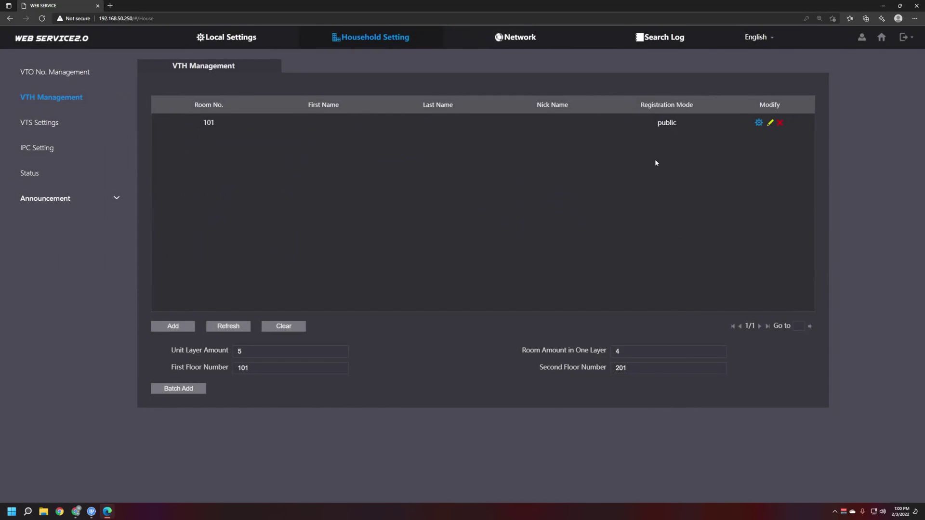
Step: Show room 101's QR code and close it, twice
left_click(759, 123)
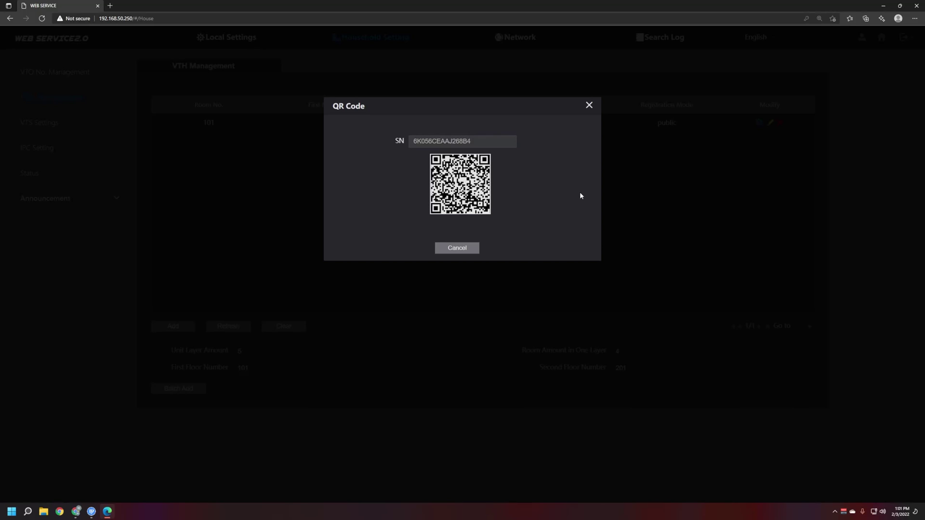
left_click(589, 107)
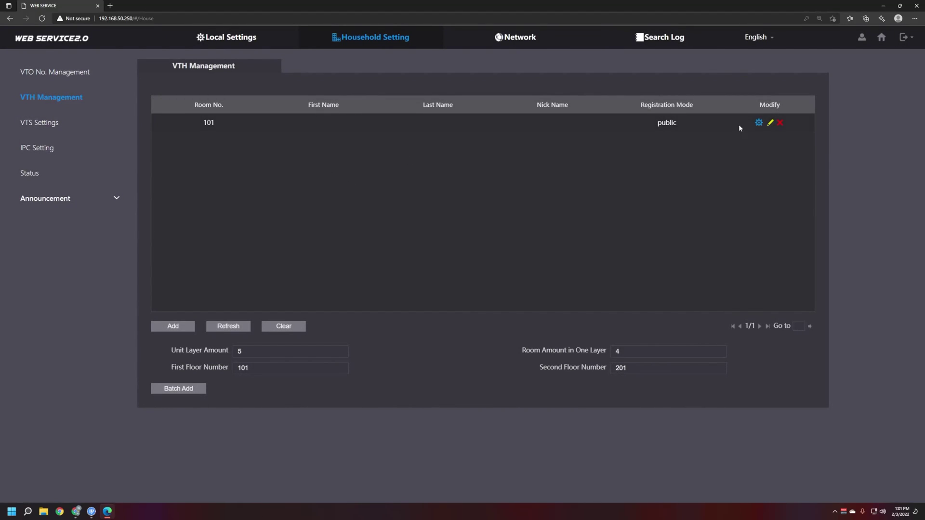
left_click(759, 123)
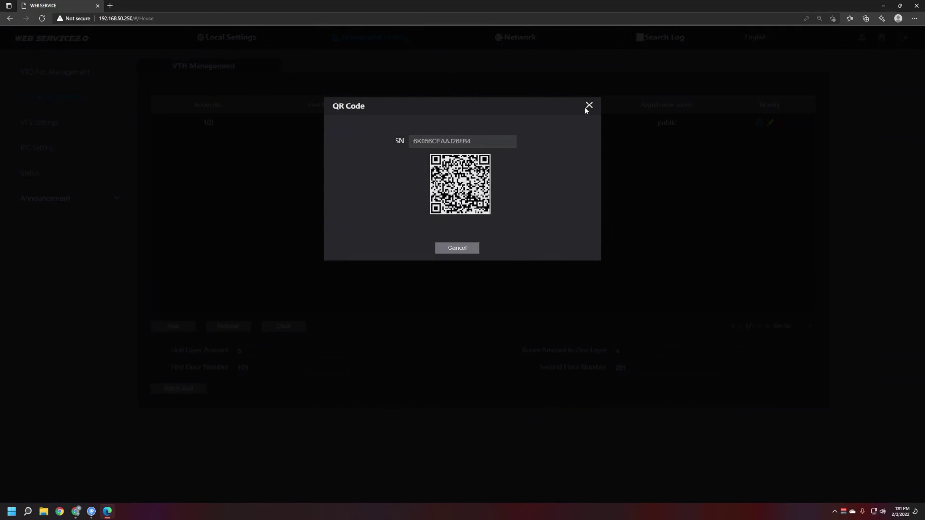
left_click(588, 107)
Step: Confirm P2P is Online under Network, then display room 101's QR code for scanning
left_click(521, 43)
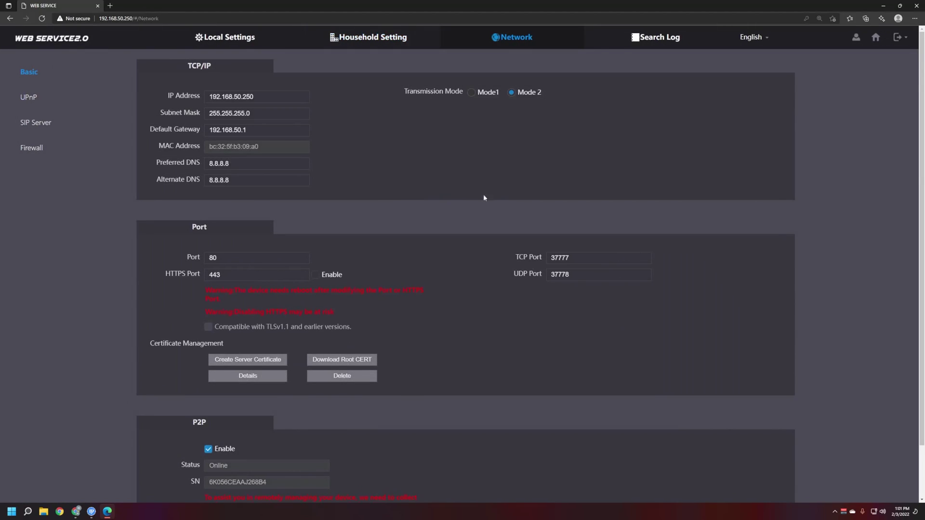
scroll(485, 197, "down", 2)
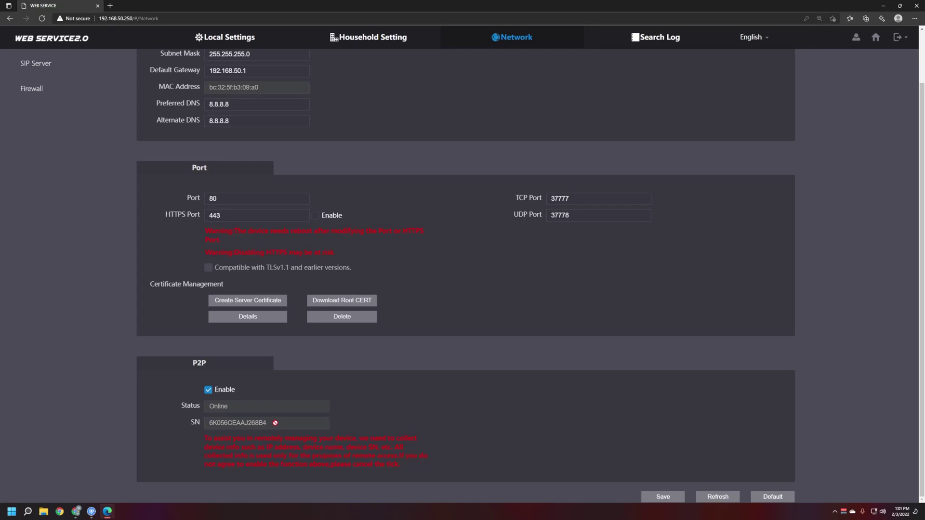
left_click(377, 45)
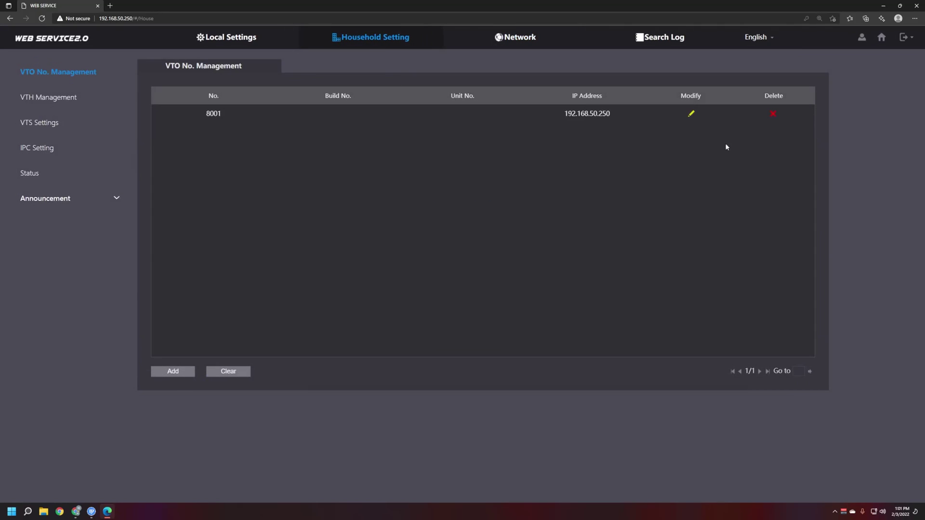
left_click(60, 98)
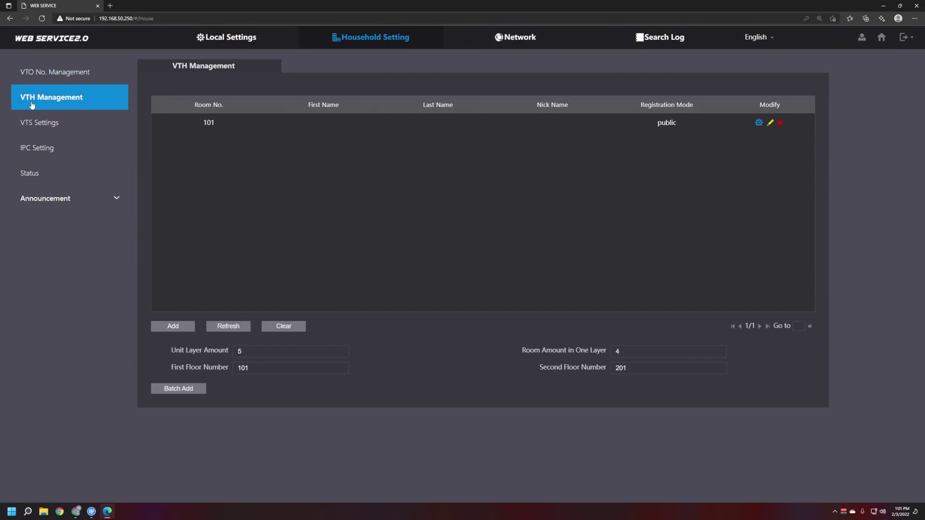
left_click(759, 124)
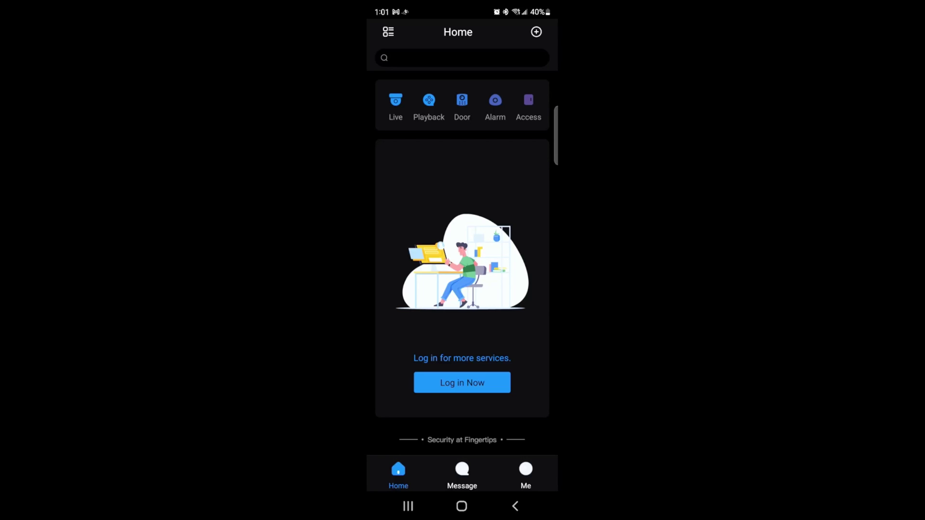
Step: Scan the VTO's QR code in DMSS to capture its serial number
left_click(537, 32)
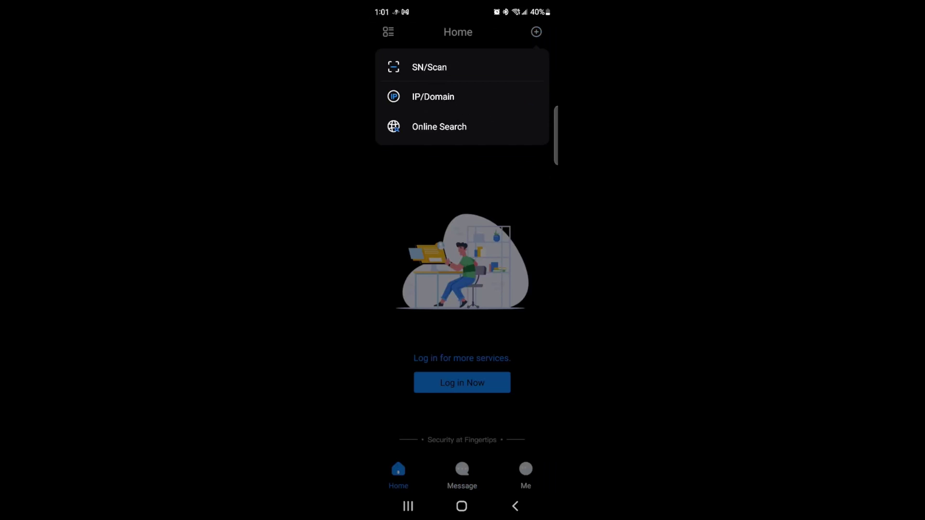
left_click(430, 67)
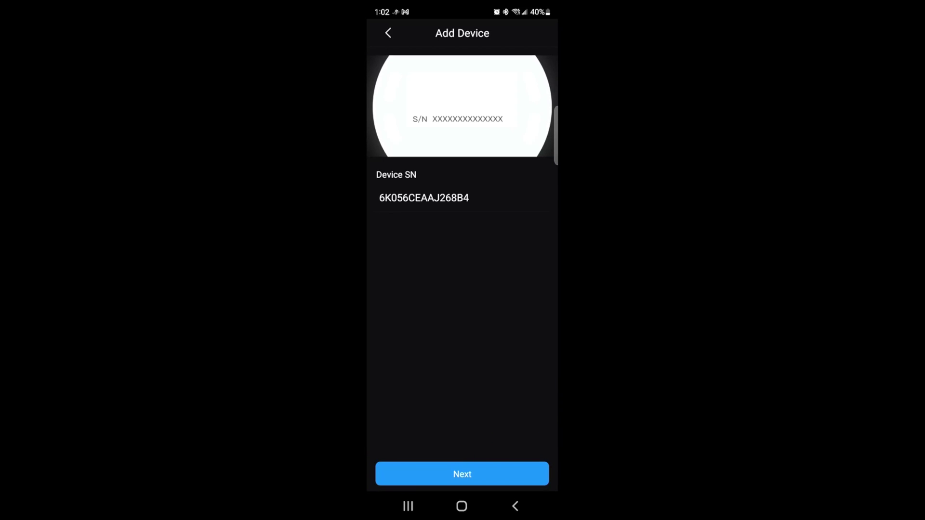
left_click(462, 474)
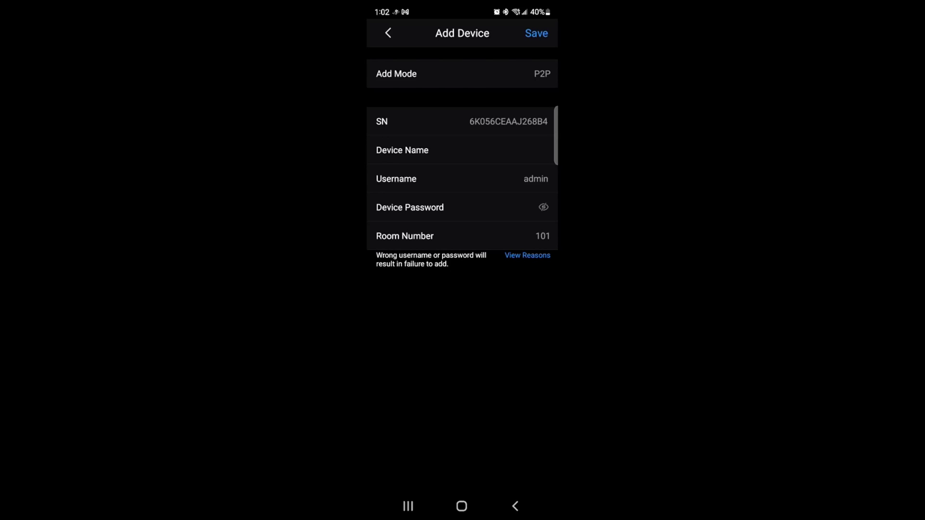
Step: Name the device Front VTO, enter the room 101 user's username and device password, and save
left_click(548, 150)
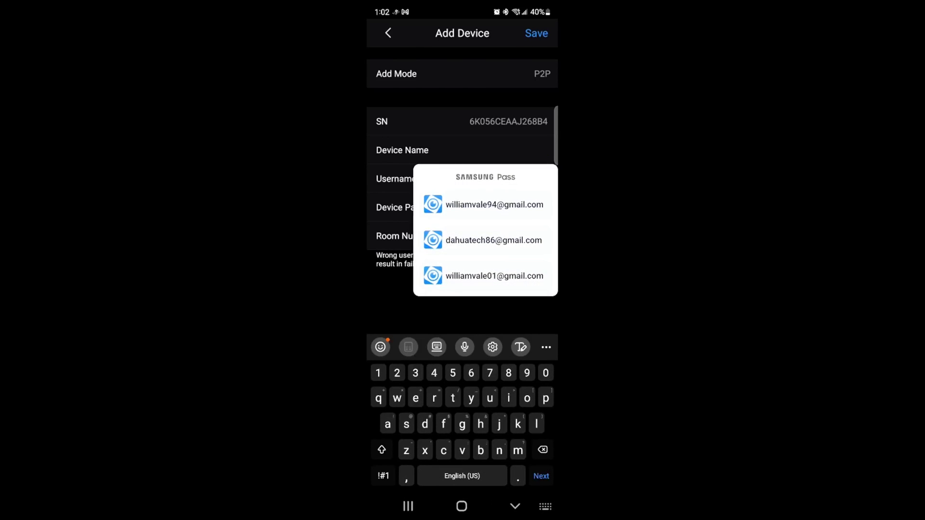
key("shift")
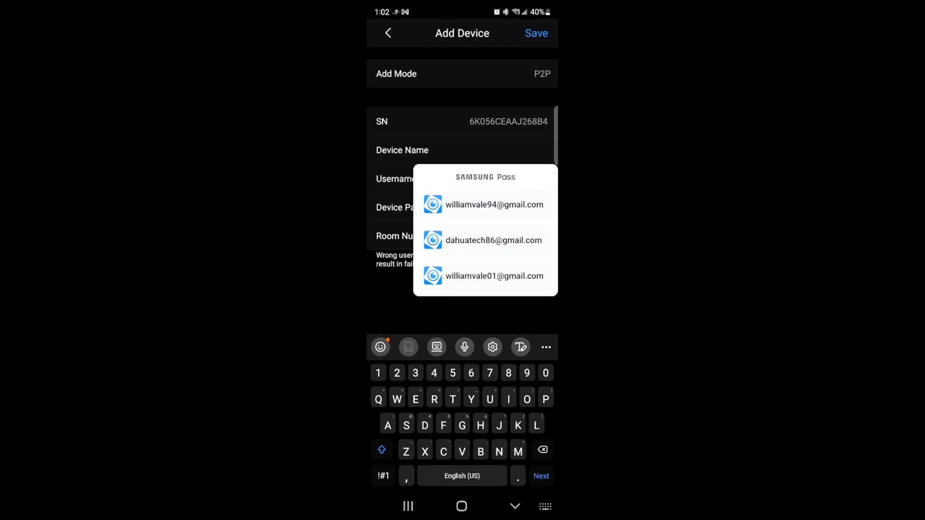
type("Front")
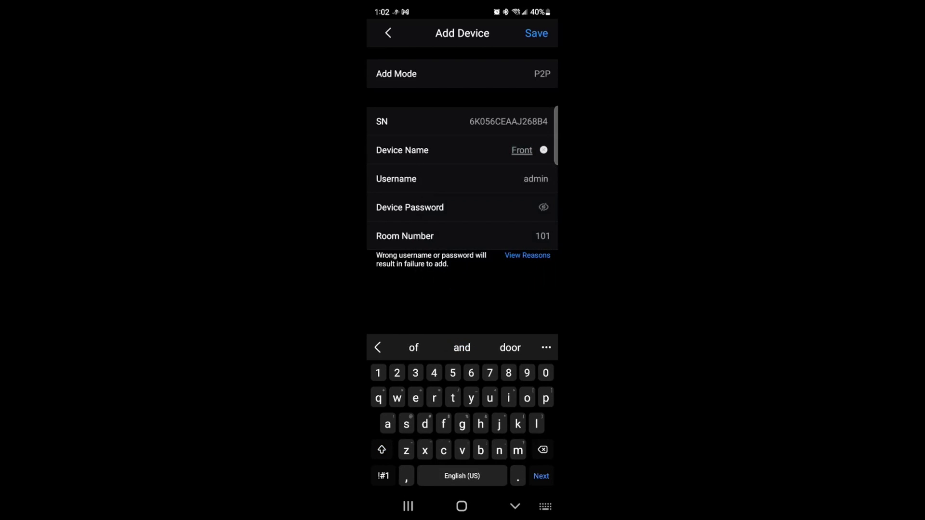
type(" VTO")
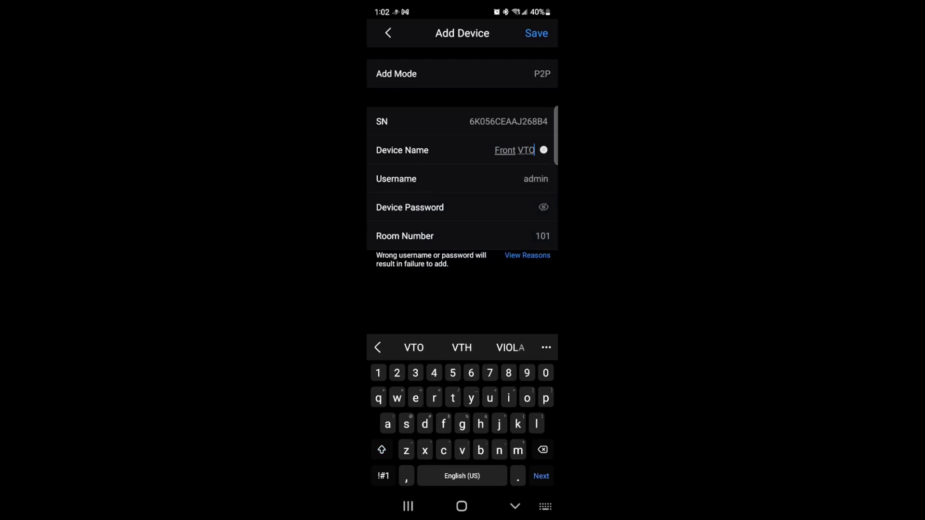
left_click(535, 179)
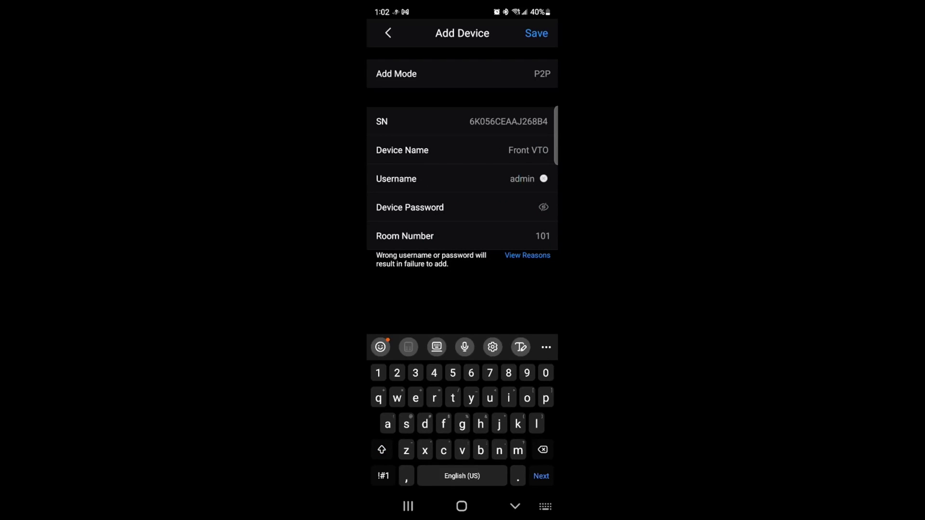
left_click(544, 178)
type("will")
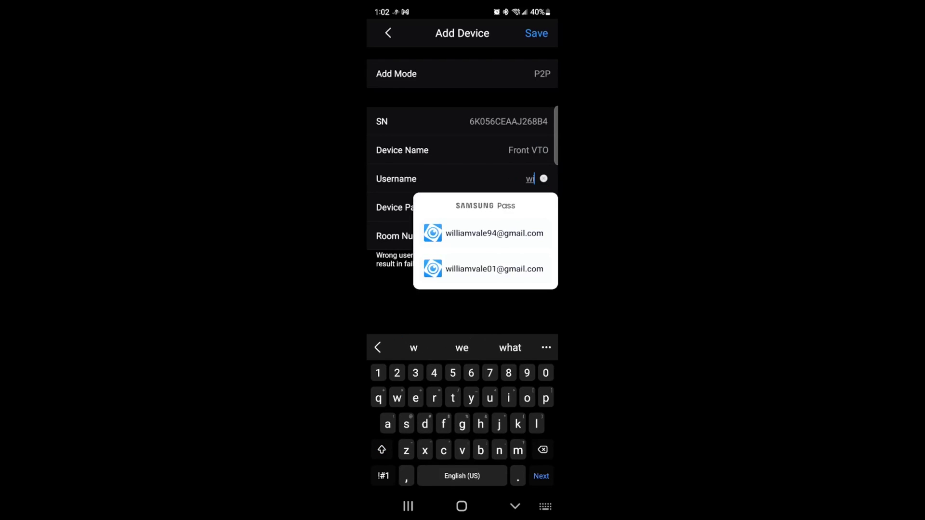
left_click(530, 207)
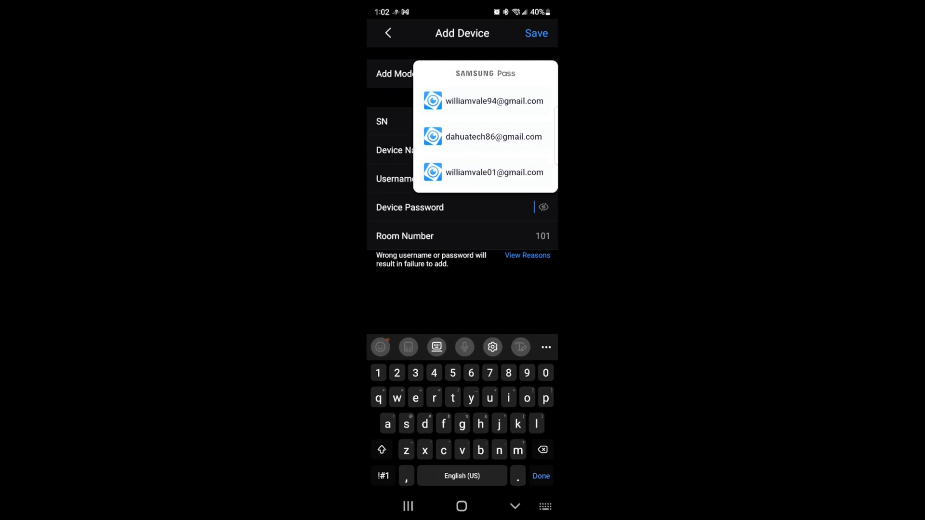
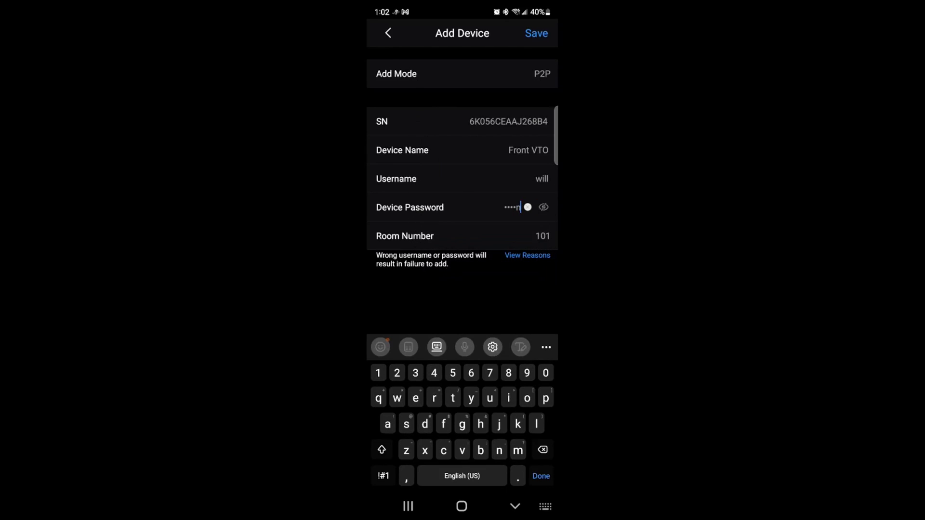
left_click(544, 207)
left_click(541, 476)
Step: Confirm adding Front VTO, then leave its live view for the Home device list
left_click(536, 32)
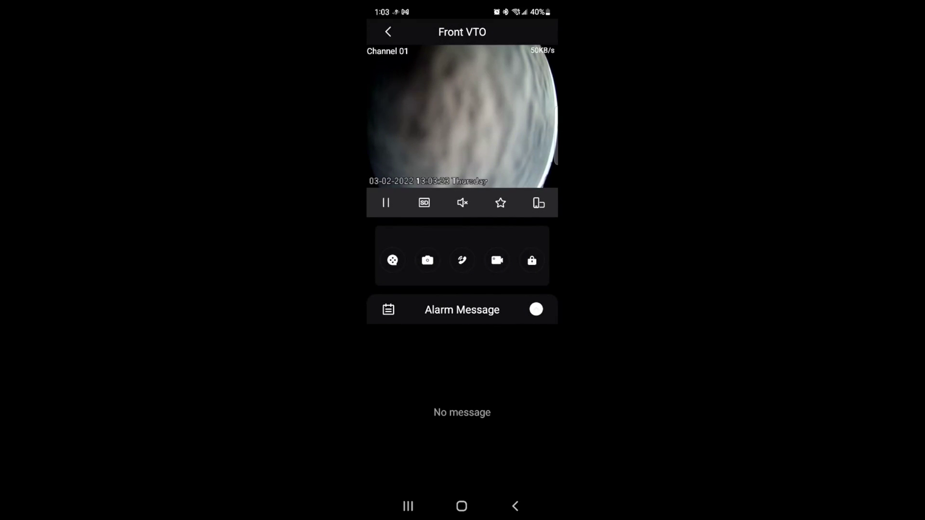
key("Escape")
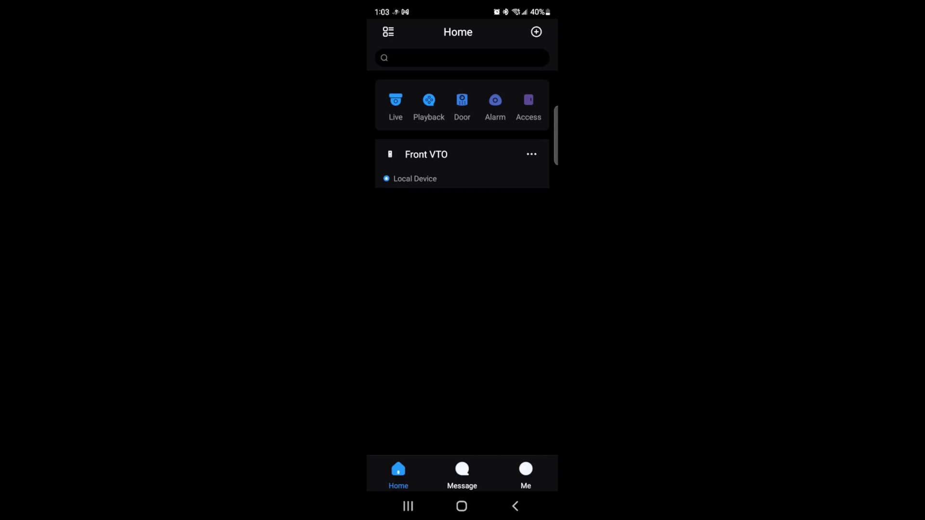
Step: Turn on Front VTO notifications for the 00:00–23:59 period and return to the home screen
left_click(531, 154)
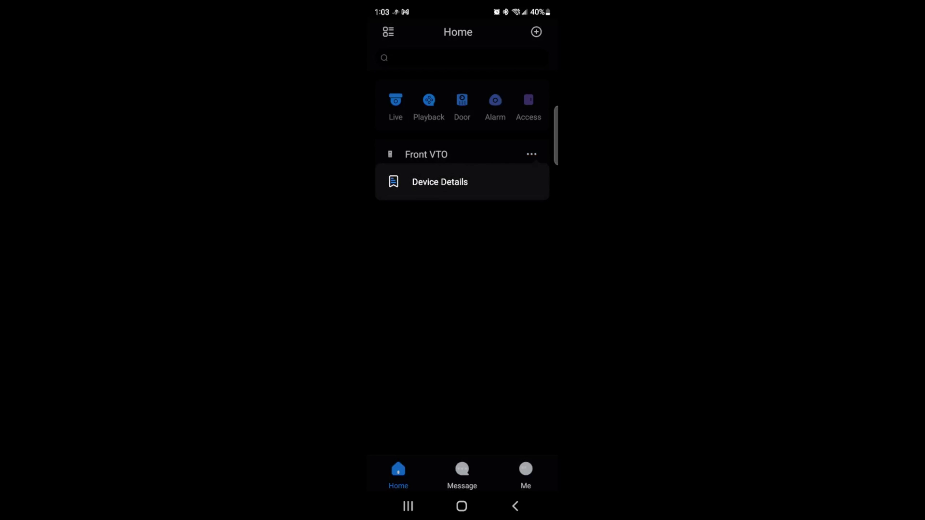
key("Escape")
left_click(532, 154)
left_click(439, 182)
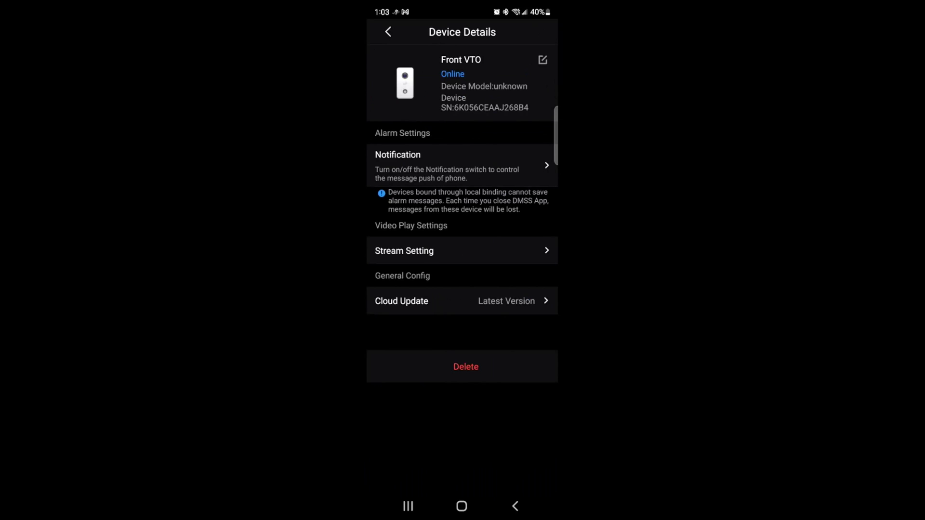
left_click(462, 165)
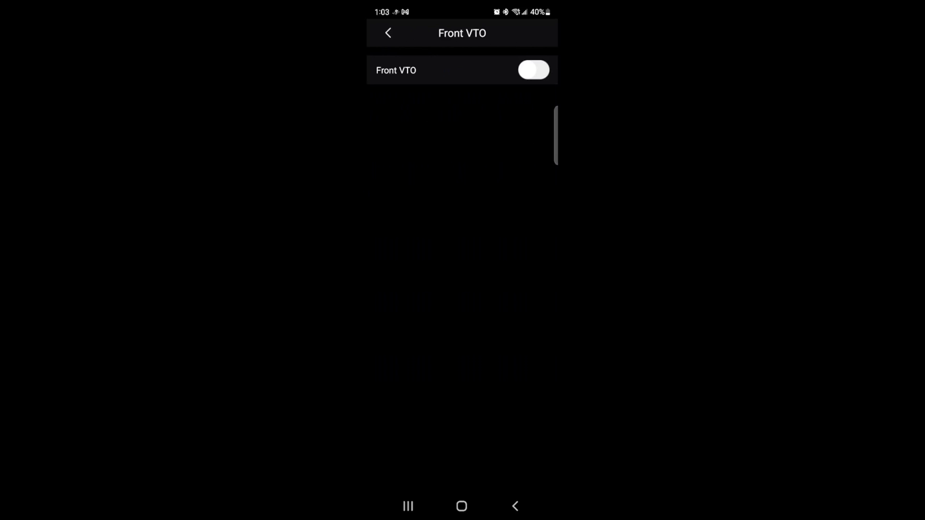
left_click(533, 69)
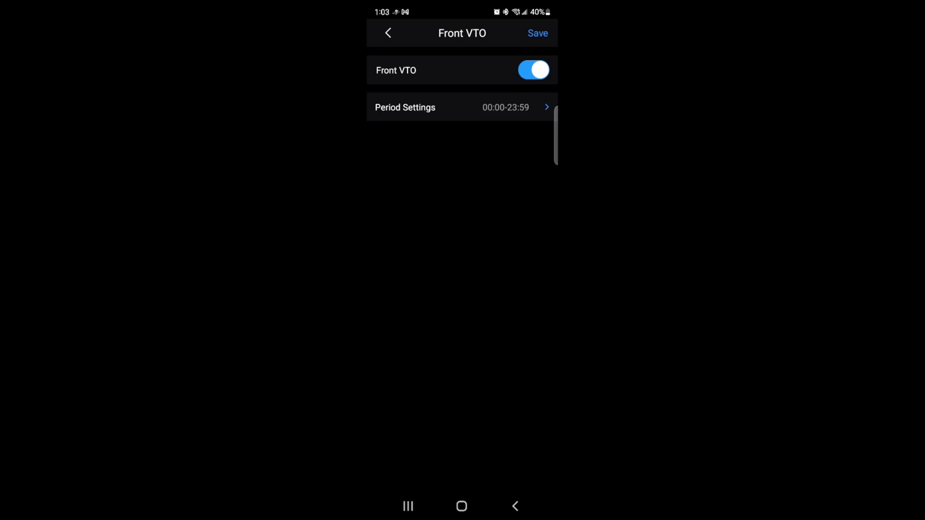
left_click(458, 107)
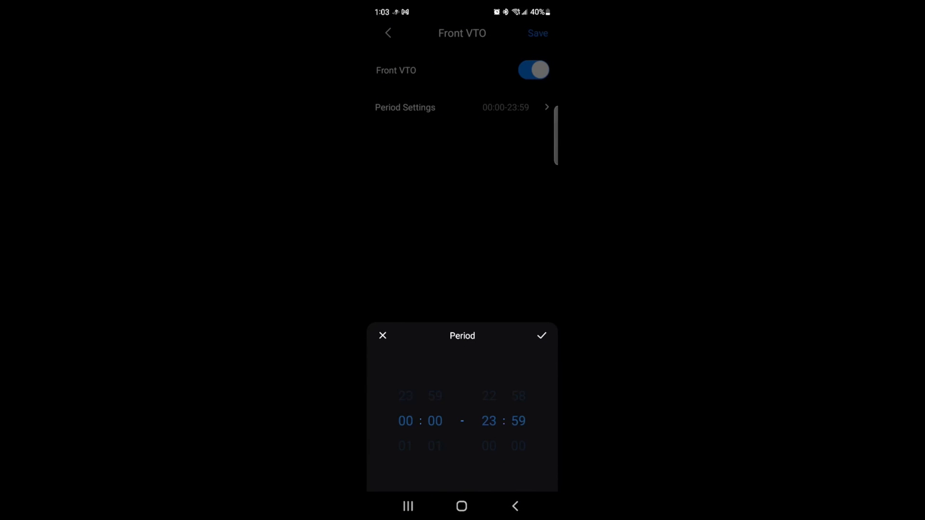
key("Escape")
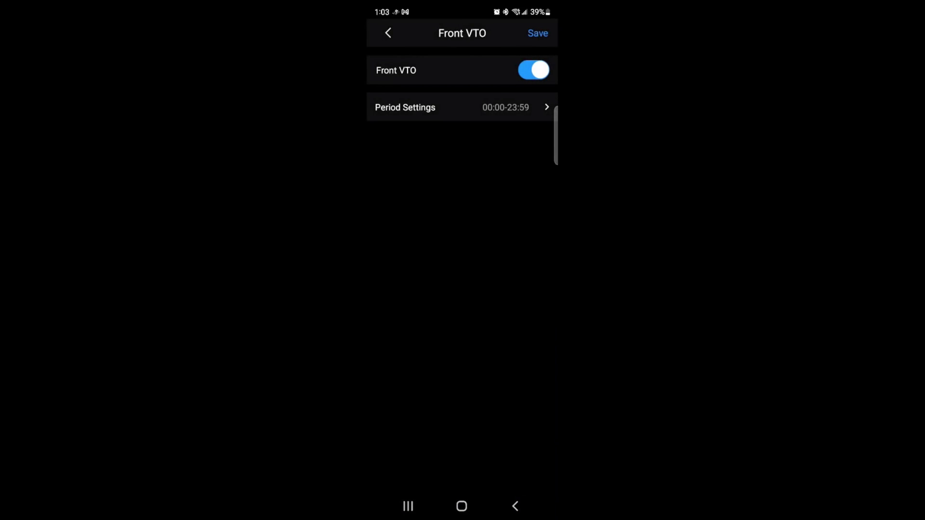
left_click(458, 107)
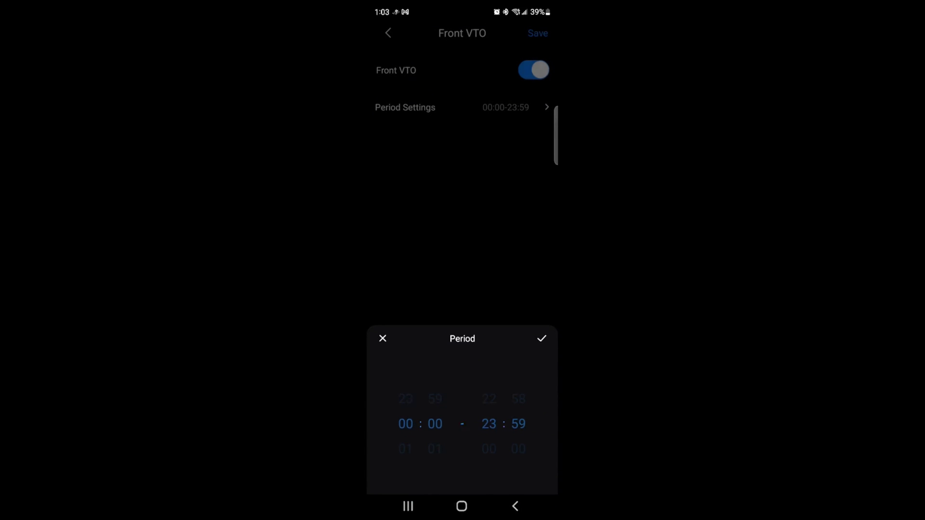
key("Escape")
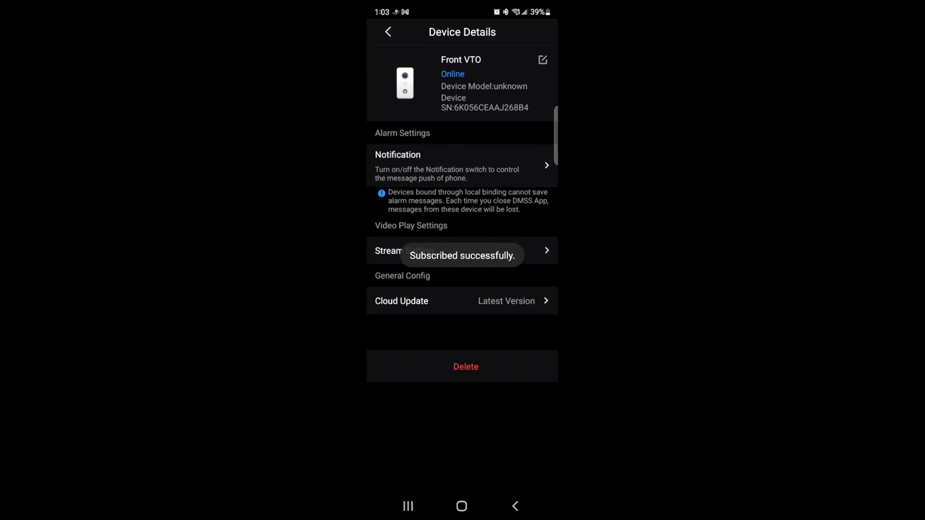
left_click(516, 506)
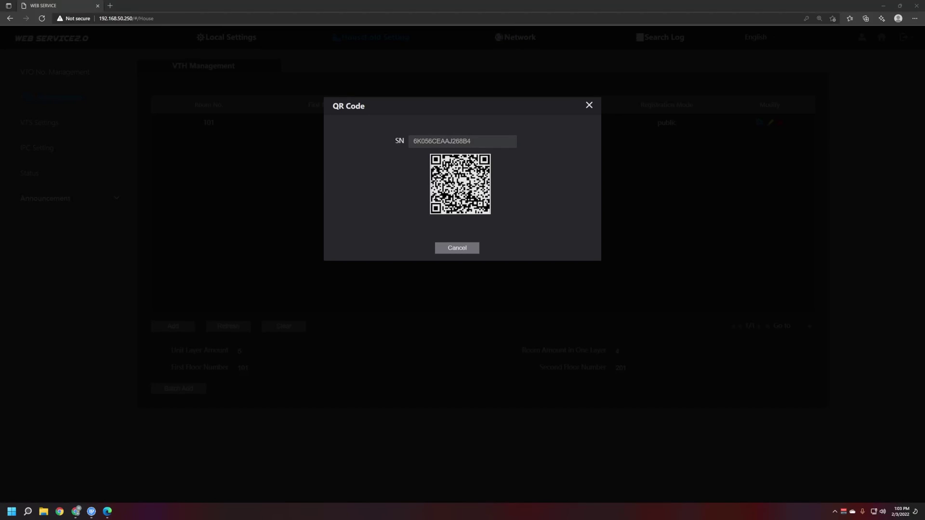
Step: Dismiss the QR code, verify room 101's app user reads Subscribed, then go to Local Settings
left_click(589, 105)
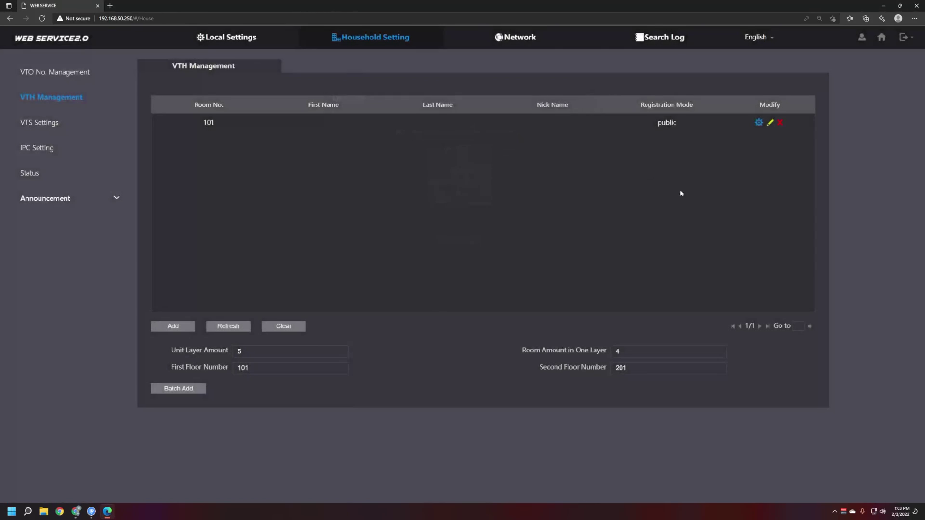
left_click(771, 123)
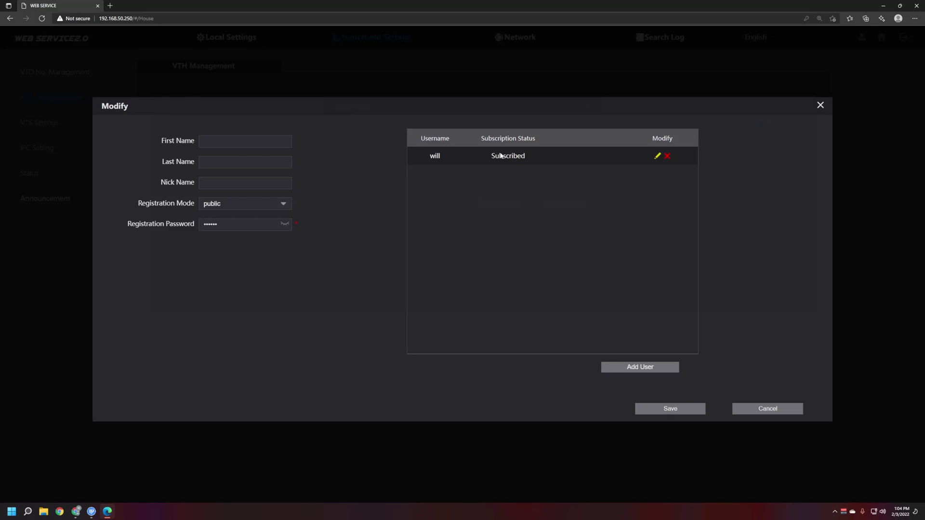
left_click(820, 105)
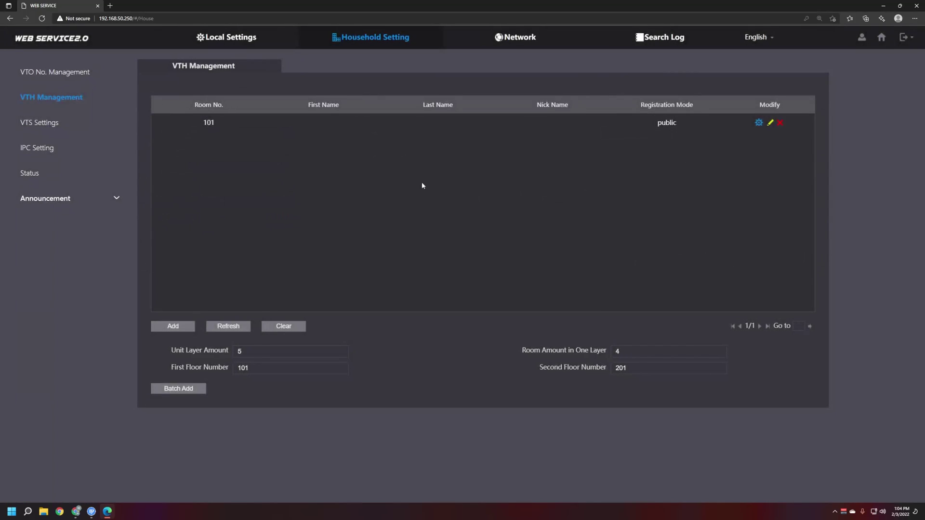
left_click(239, 41)
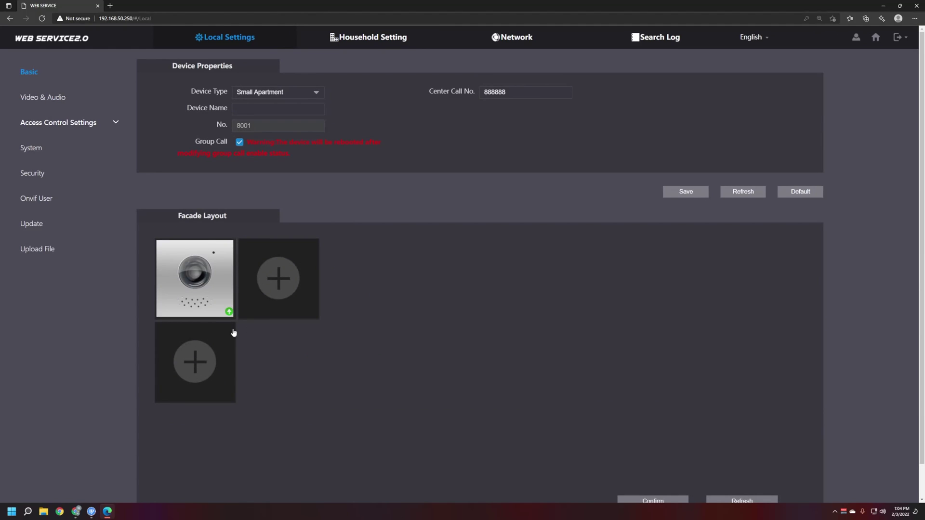
Step: Add a button module under the camera module, assign its first button to room 101, and save the layout
left_click(215, 361)
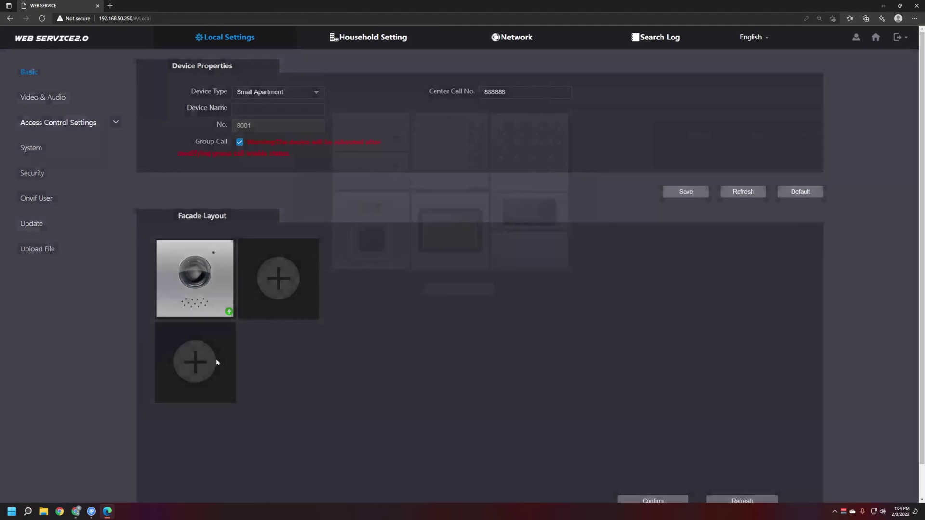
left_click(467, 166)
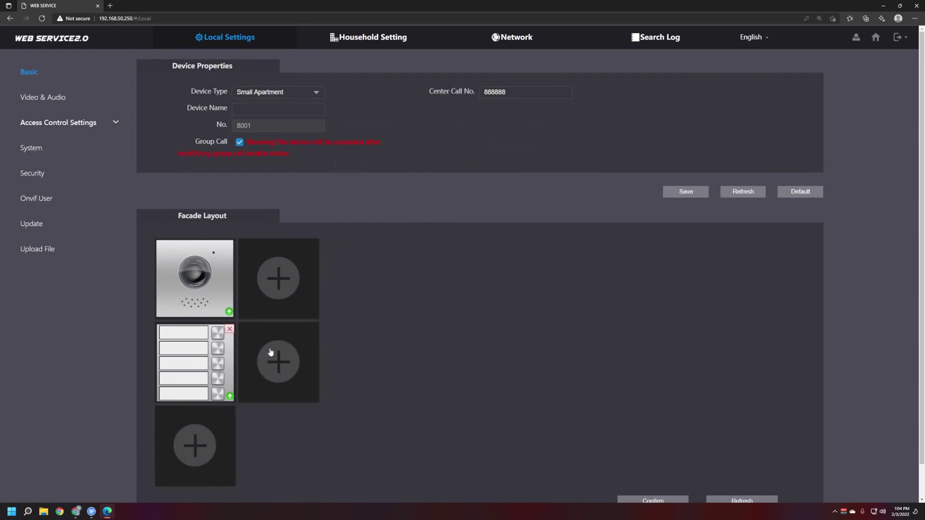
left_click(183, 337)
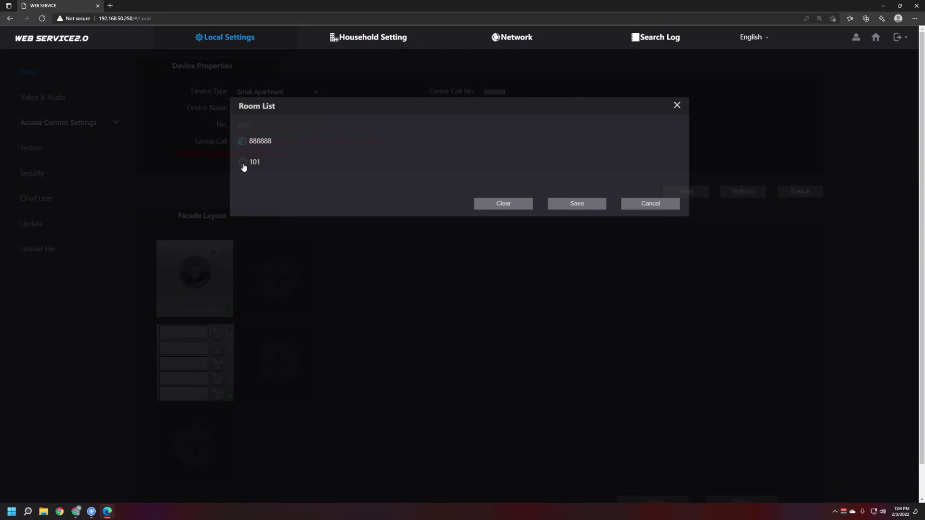
left_click(675, 105)
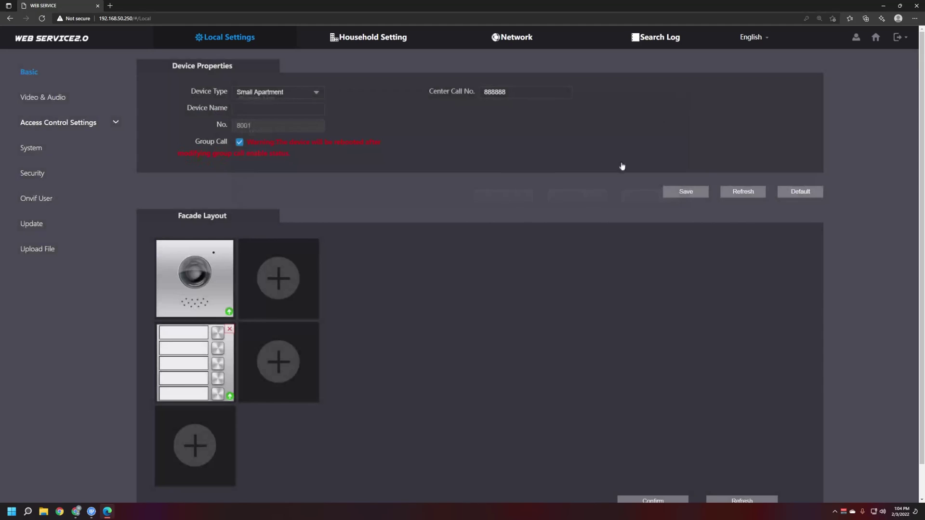
left_click(184, 336)
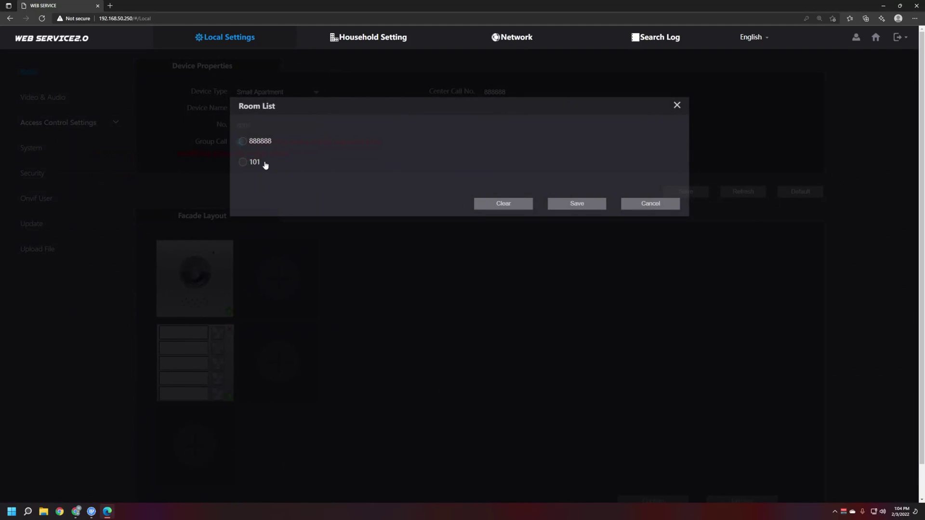
left_click(243, 164)
left_click(587, 207)
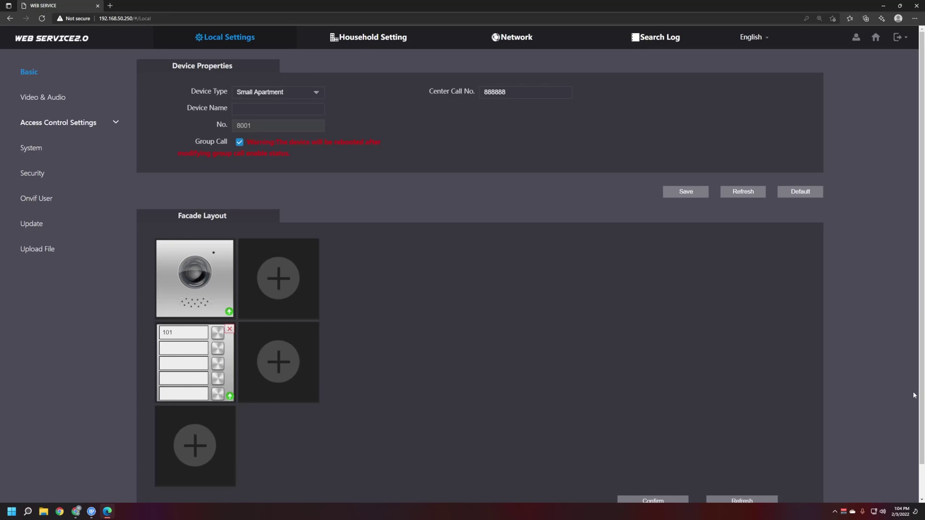
scroll(665, 418, "down", 1)
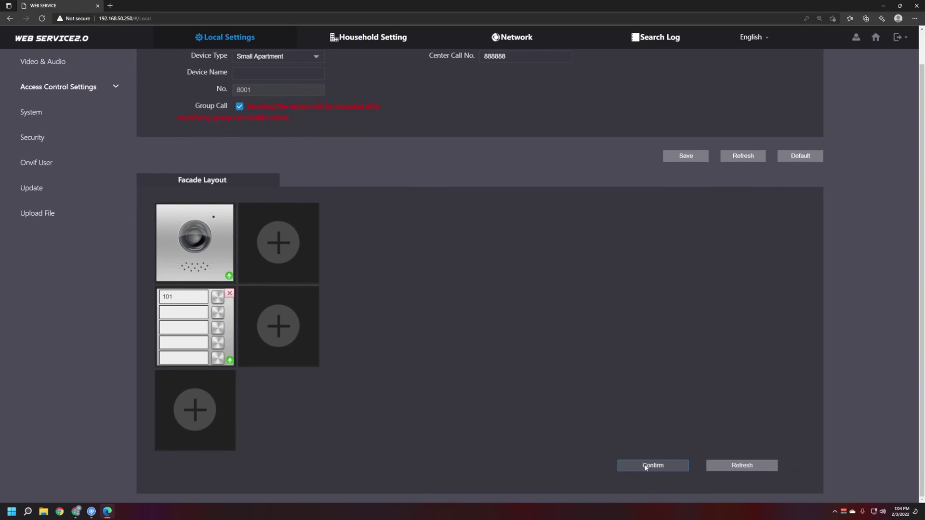
left_click(646, 466)
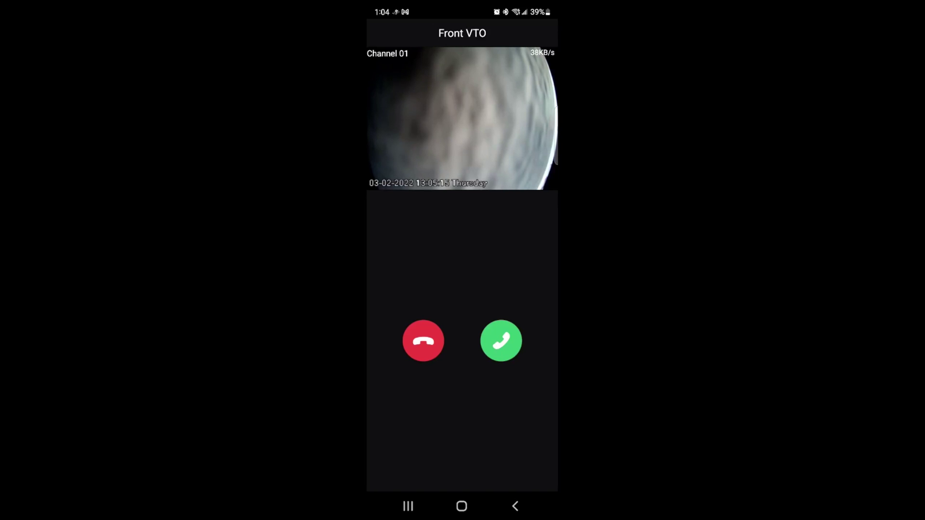
Step: Answer the Front VTO call in DMSS and unlock door lock 1
left_click(501, 341)
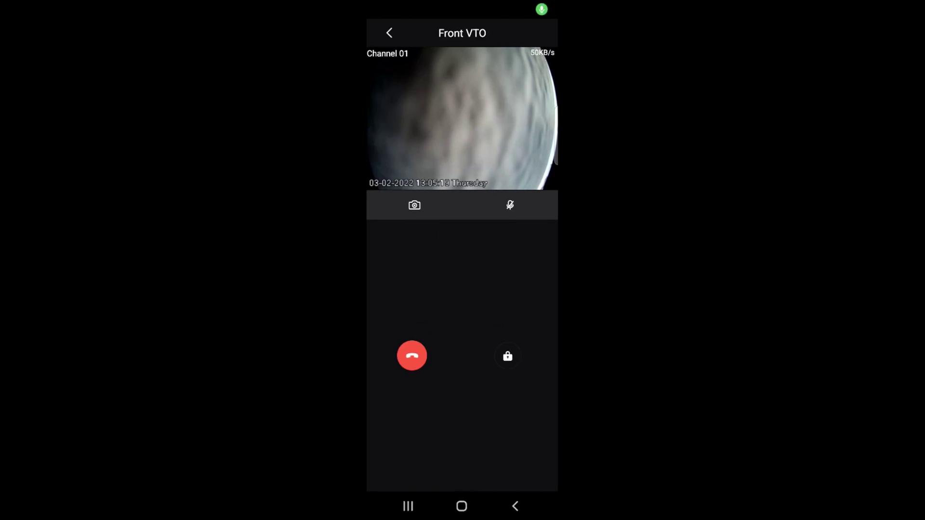
left_click(508, 356)
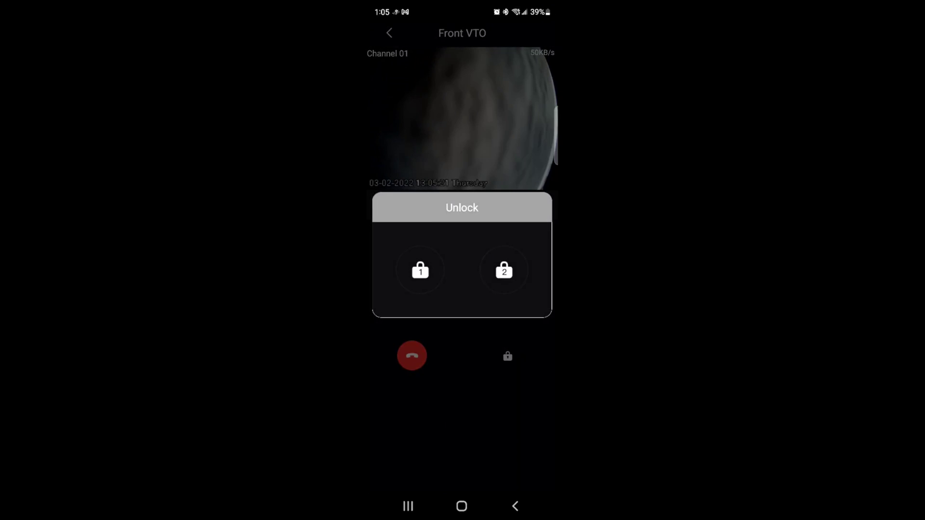
left_click(420, 271)
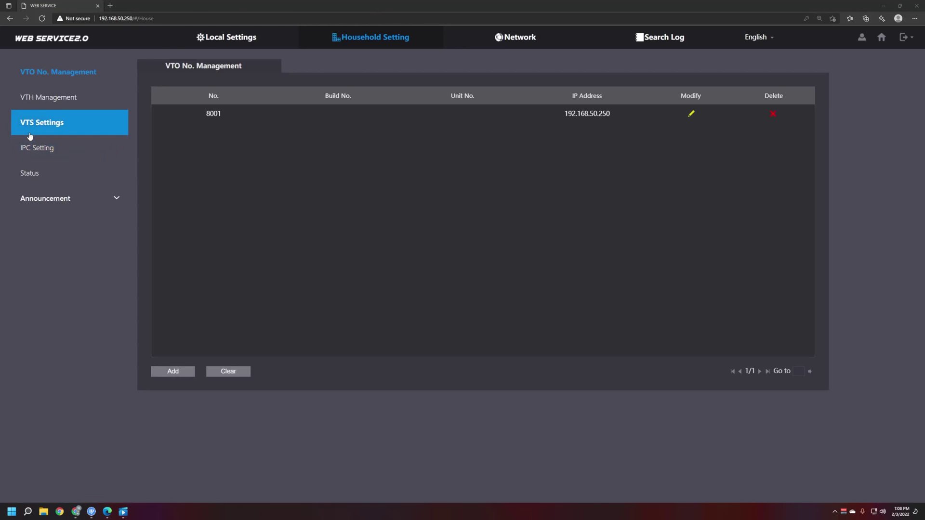
Step: Add a 'guest' user with a password to room 101 in VTH Management and save the room
left_click(53, 111)
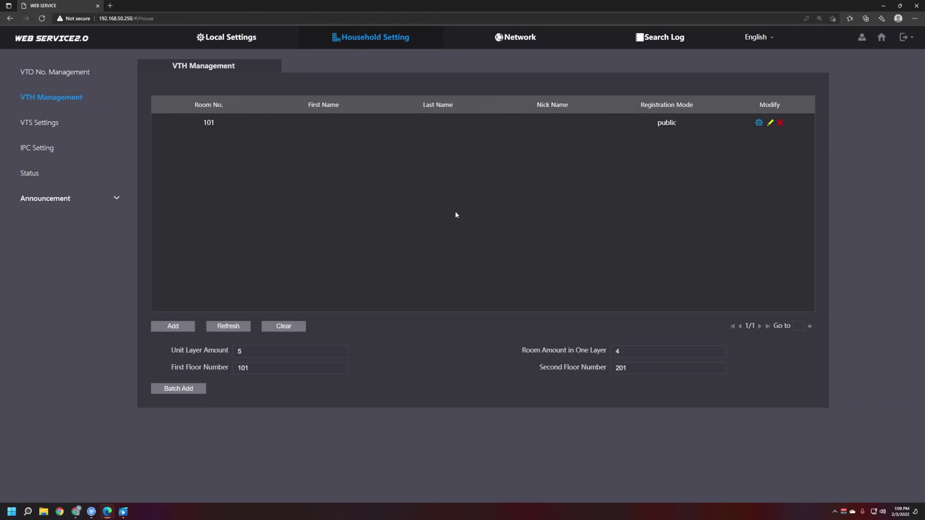
left_click(770, 124)
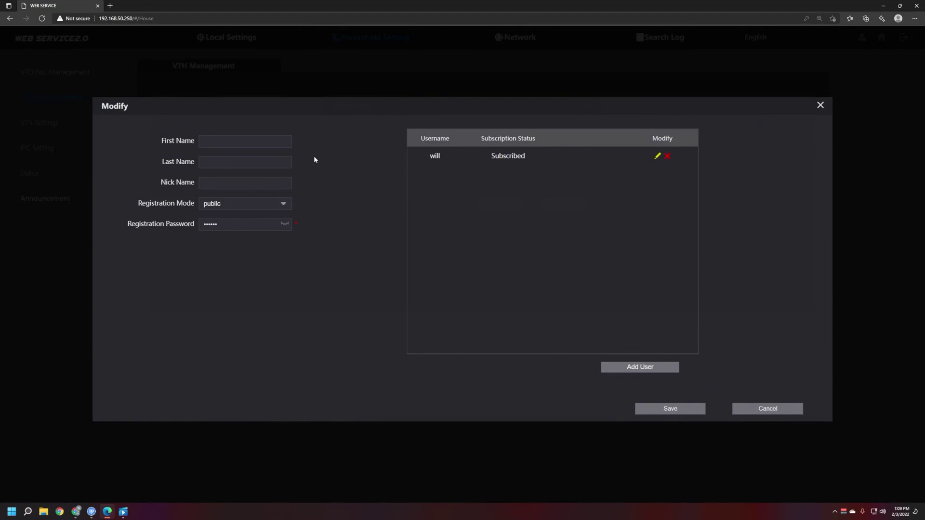
left_click(630, 370)
left_click(431, 162)
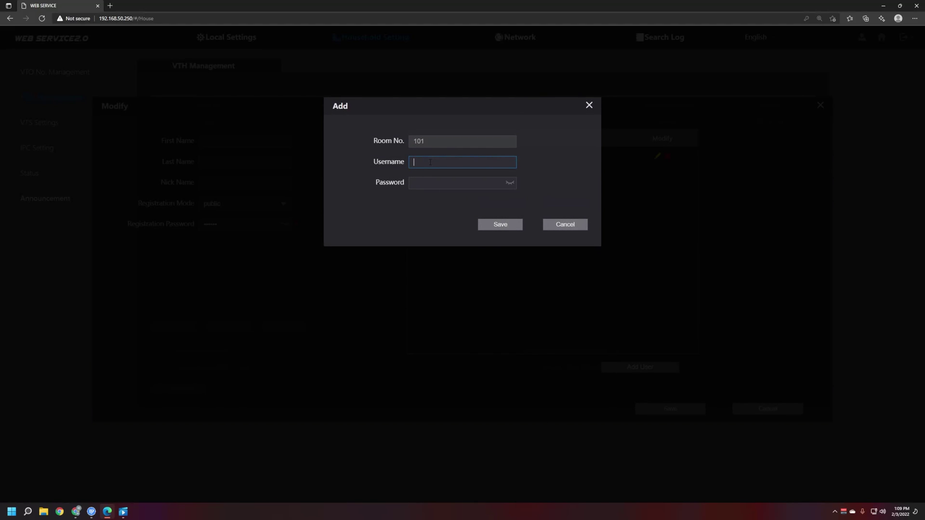
type("guest")
type("••••")
left_click(500, 225)
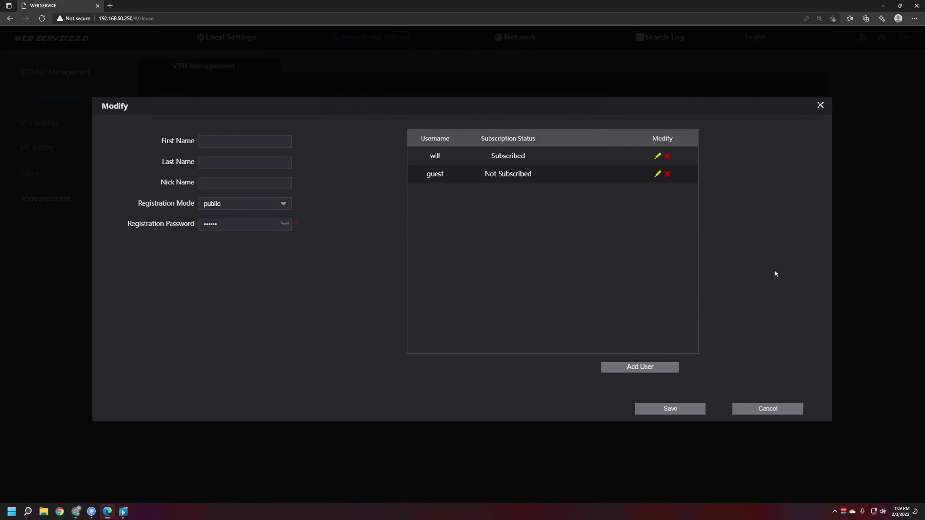
left_click(683, 409)
Step: Begin adding room 102 with a new user, then cancel the entry
left_click(170, 327)
left_click(234, 208)
type("102")
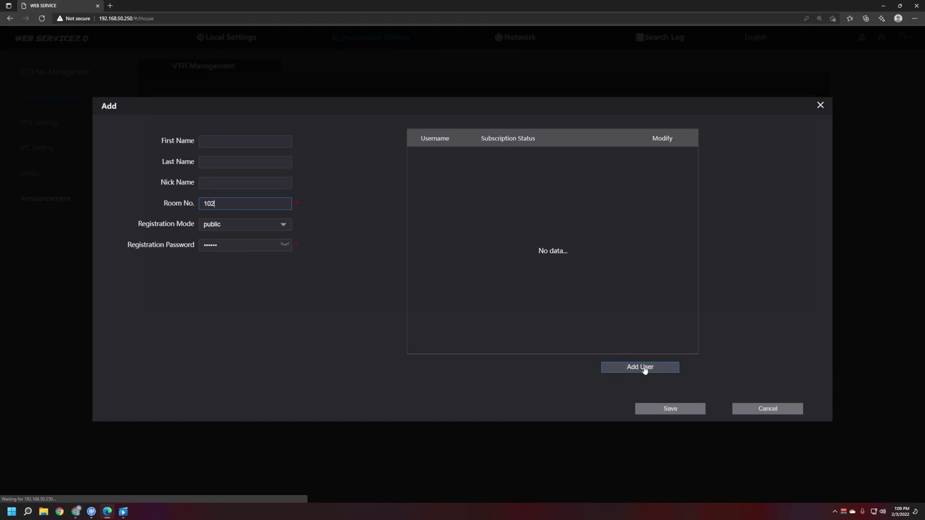
left_click(641, 367)
left_click(446, 163)
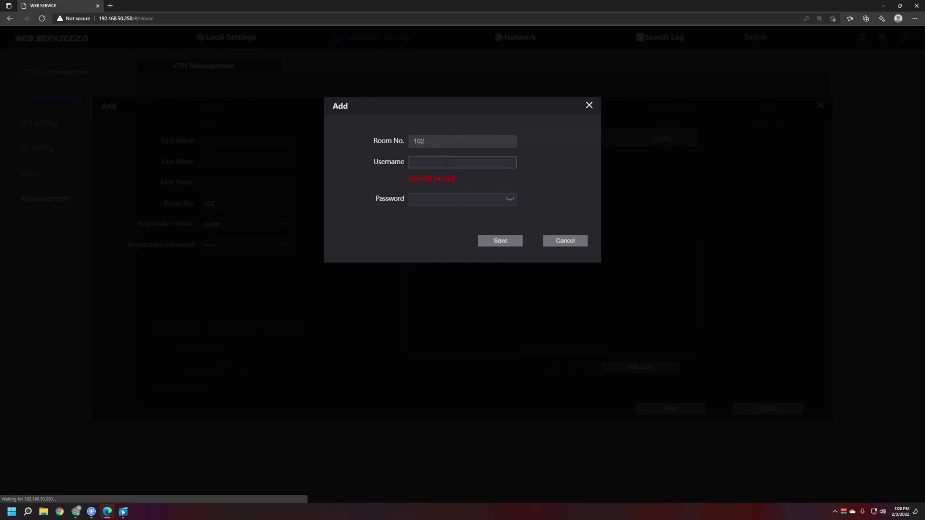
left_click(589, 105)
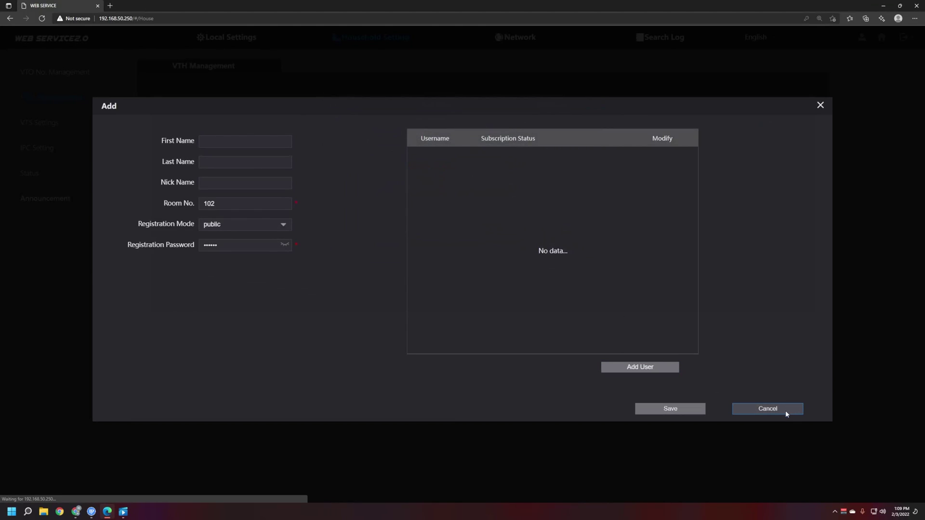
left_click(786, 411)
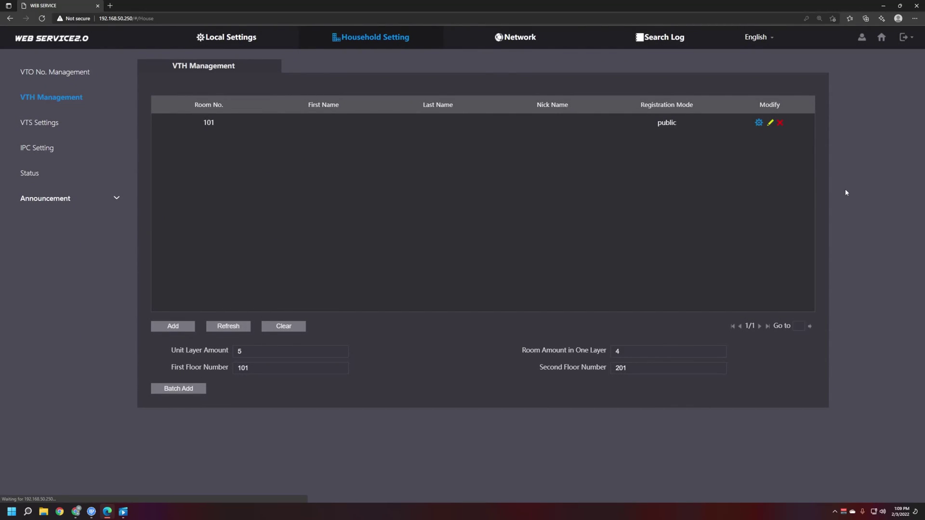